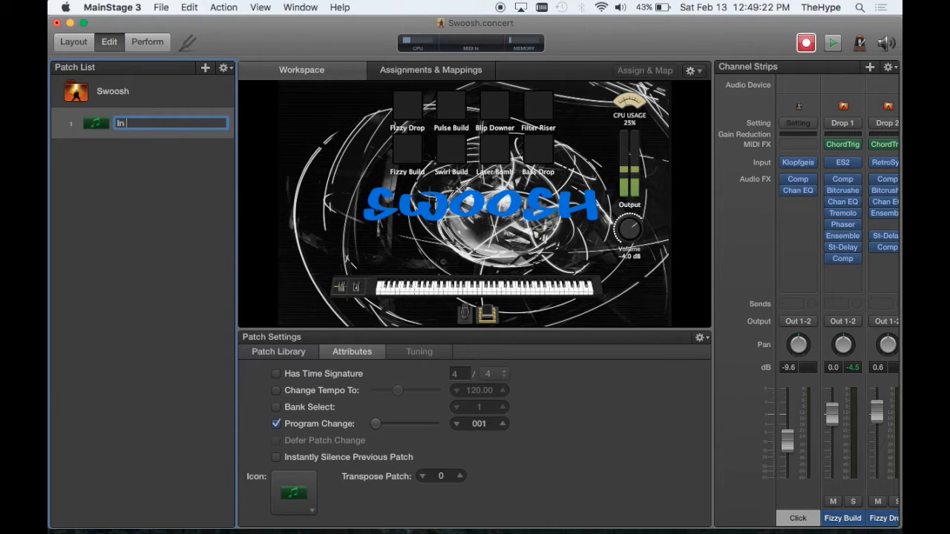
Name the patch "In Jesus Name" and enable its 4/4 time signature and a tempo change to 105
text(us Name)
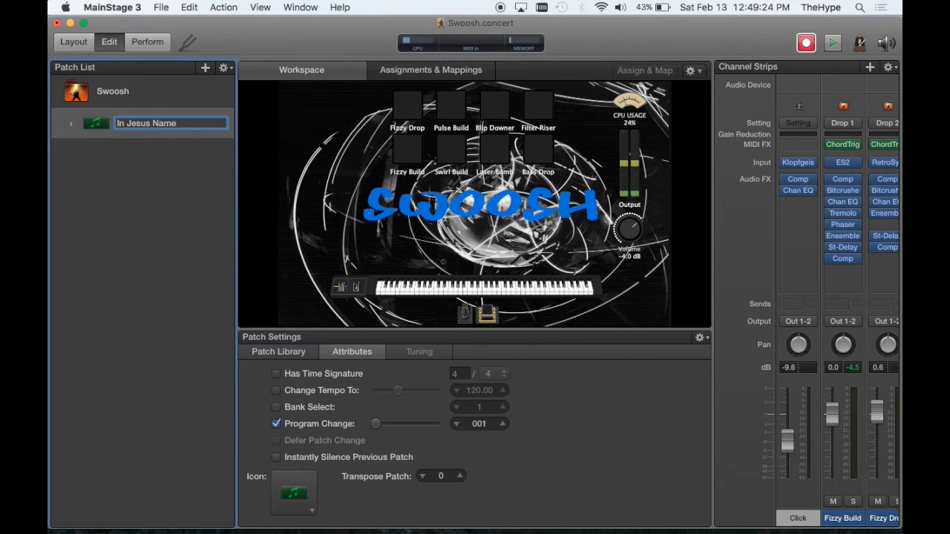
key(Return)
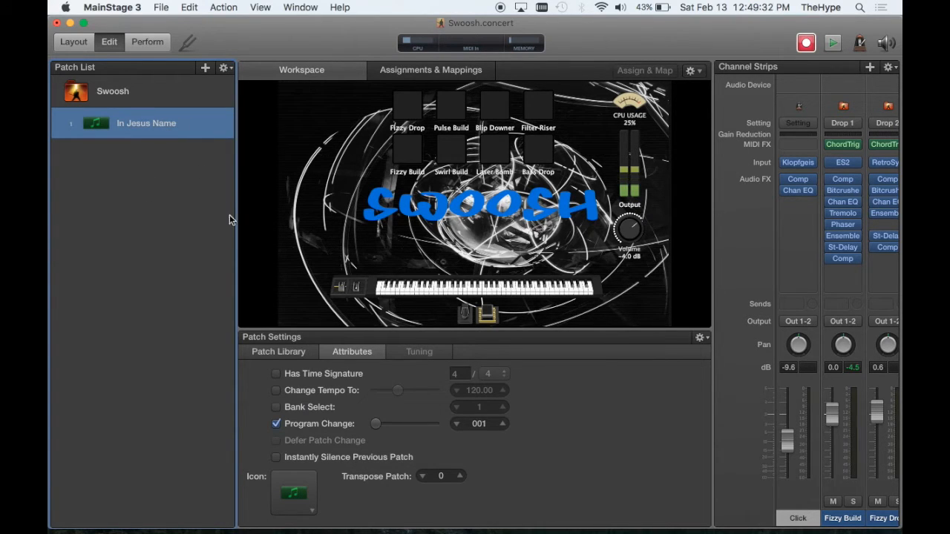
click(277, 375)
click(277, 393)
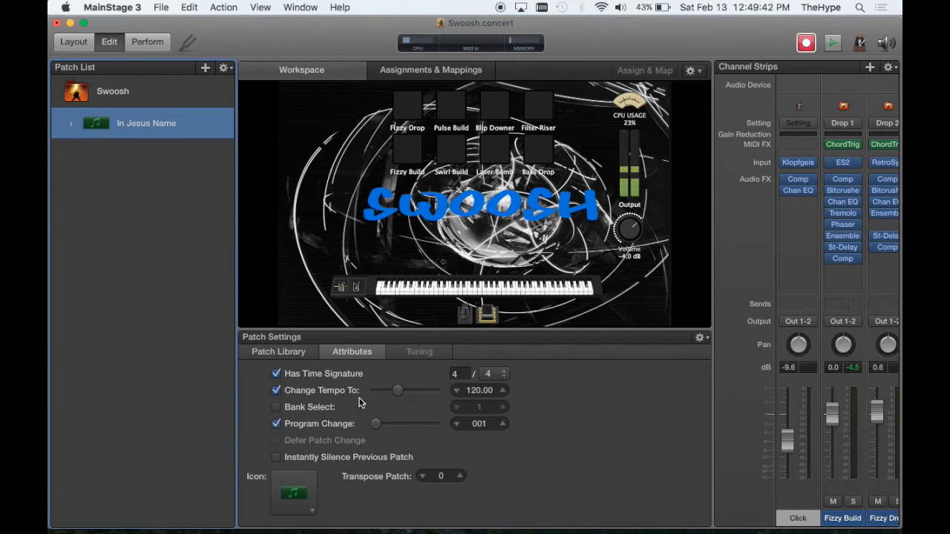
click(457, 391)
Create a new instrument channel strip for the patch, named Track and coloured red
scroll(815, 205, left, 2)
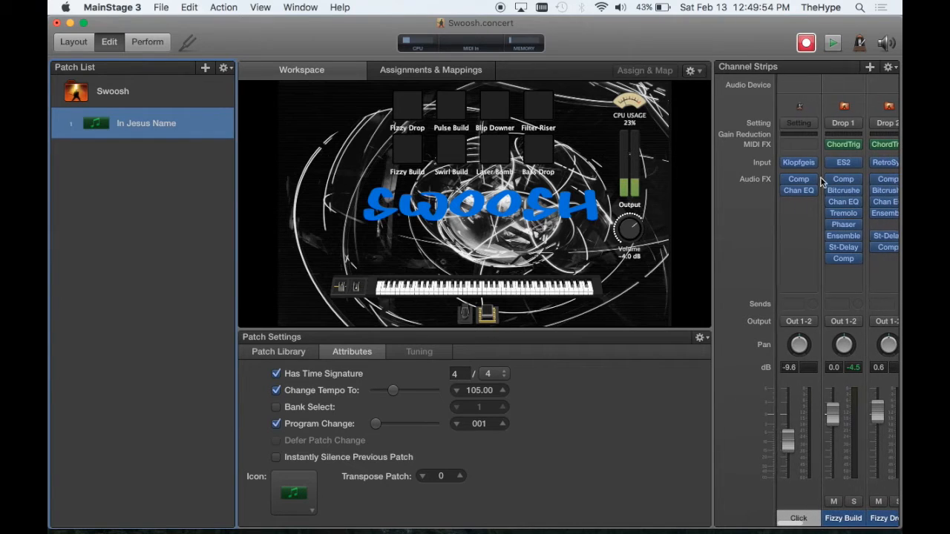
click(870, 69)
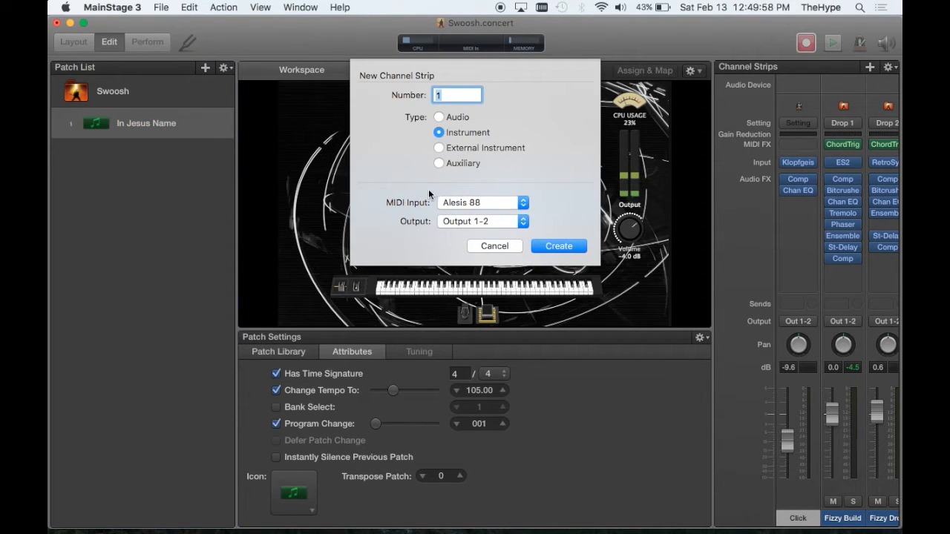
click(555, 246)
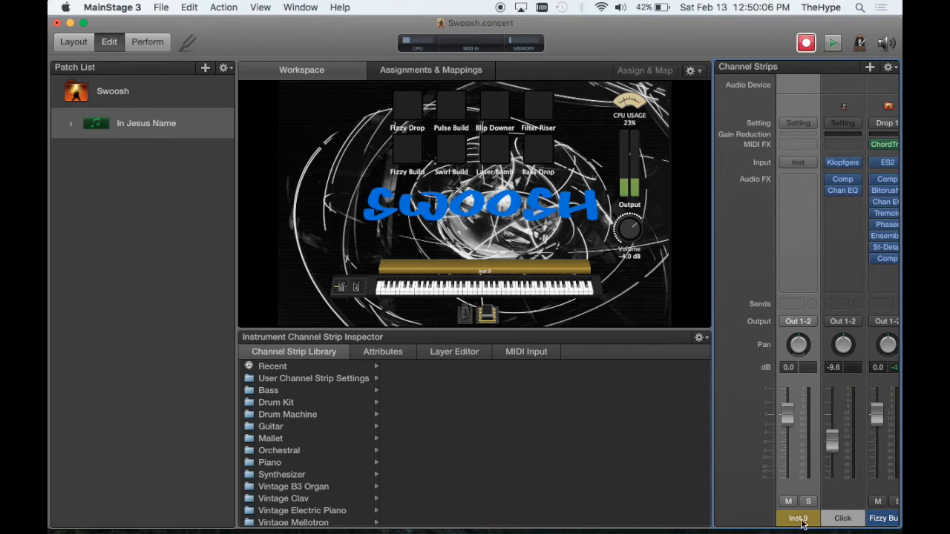
click(386, 352)
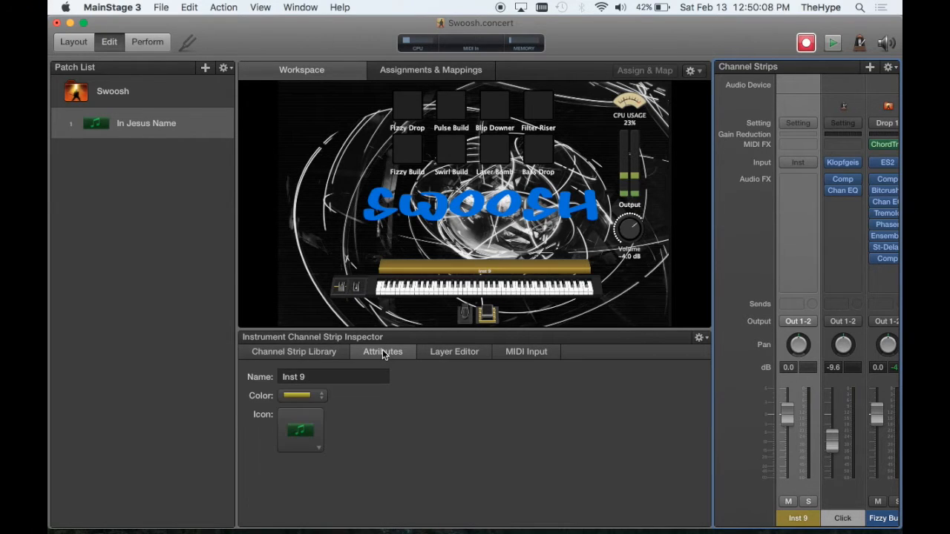
click(305, 376)
key(BackSpace)
text(Track)
key(Return)
click(297, 395)
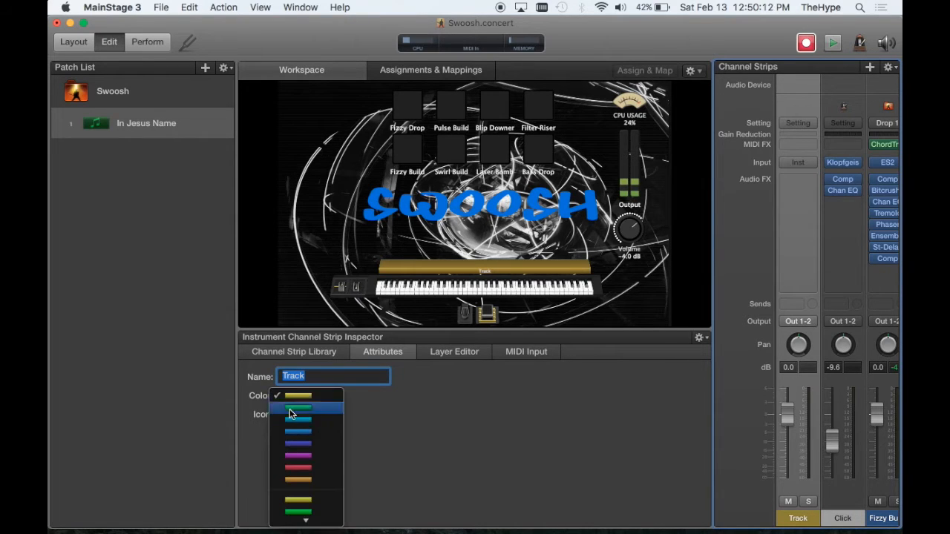
click(299, 469)
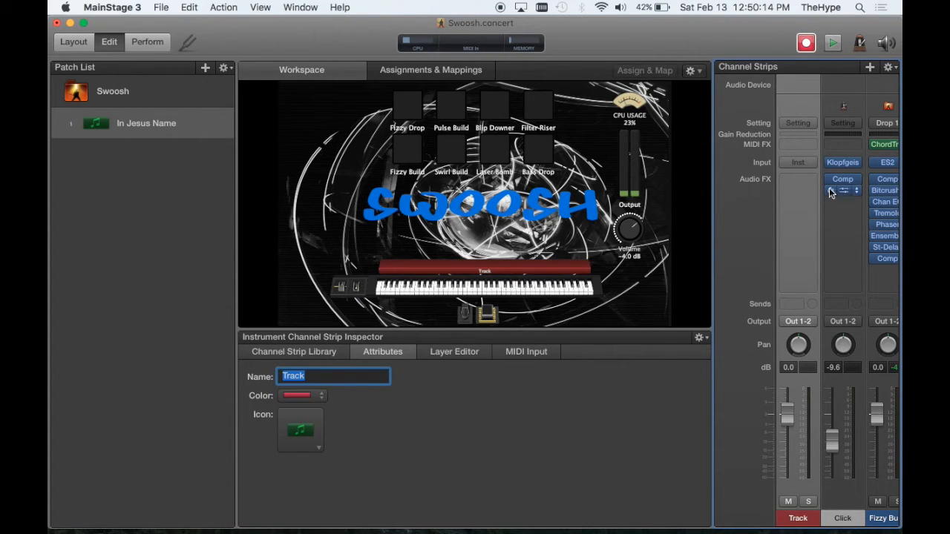
Load the stereo MainStage Playback plug-in as the instrument on the Track channel strip
click(800, 161)
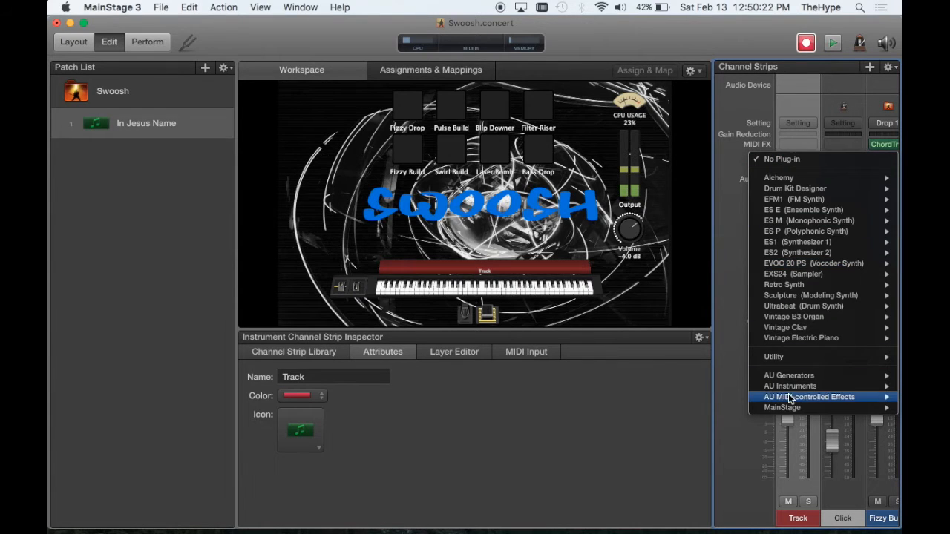
mouse_move(779, 407)
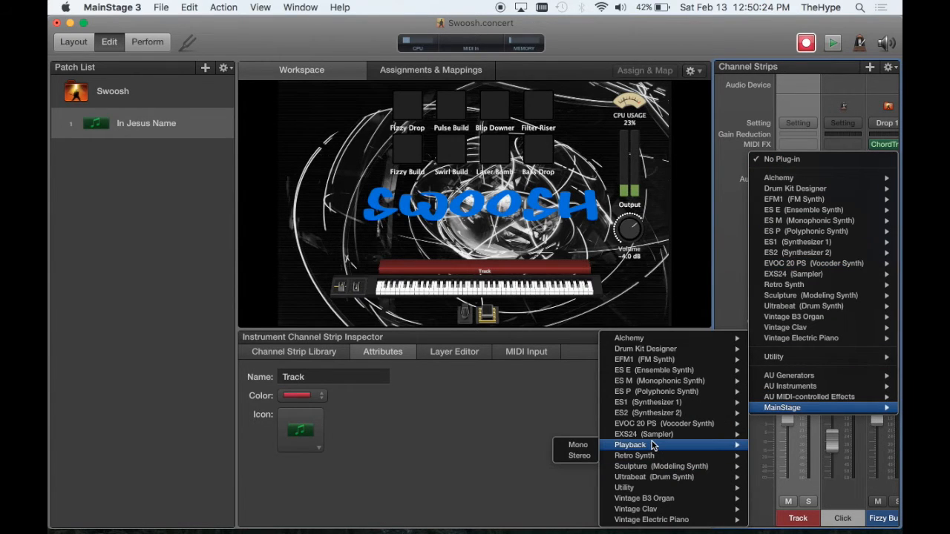
mouse_move(597, 446)
click(578, 457)
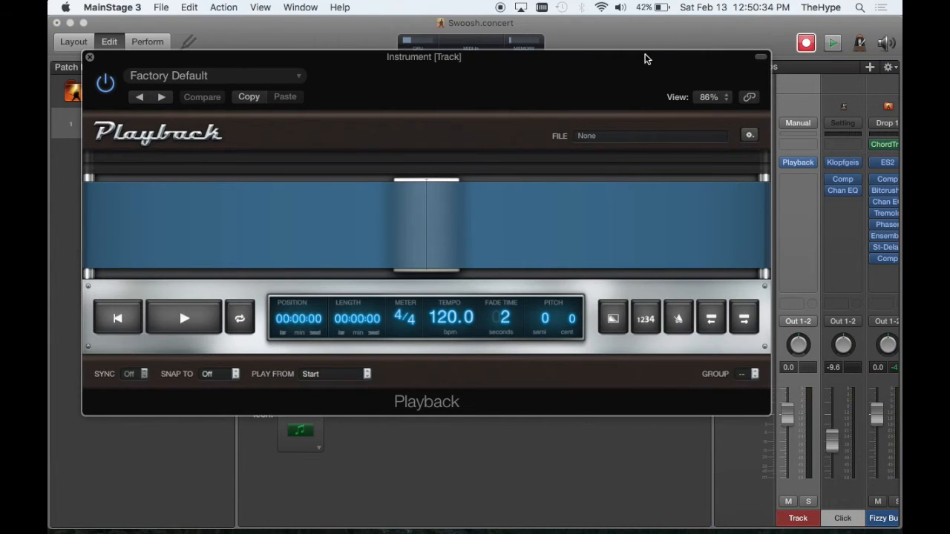
drag(643, 60, 645, 377)
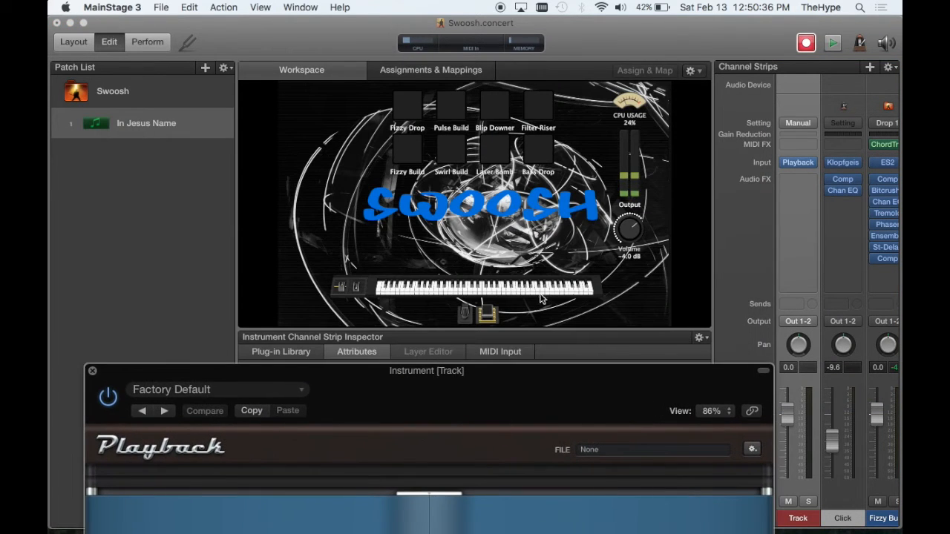
drag(541, 392, 593, 63)
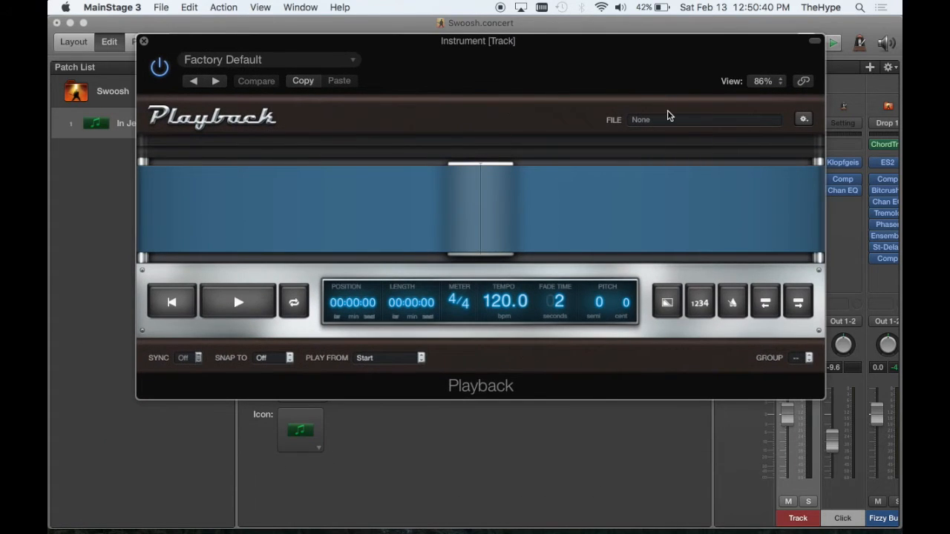
Load "In Jesus Name-With Synth-C Track.aif" into Playback from the "In Jesus Name- Israel- C" folder in Tracks
click(804, 120)
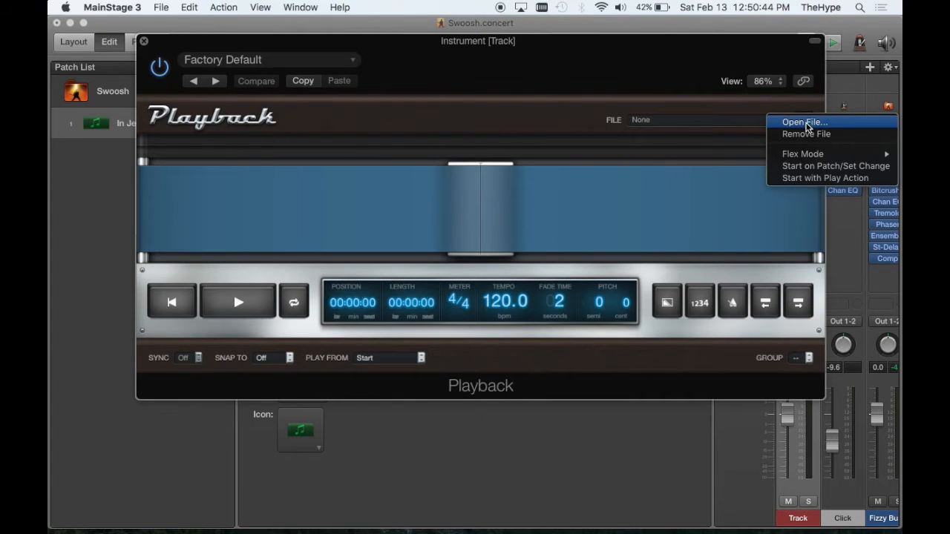
click(806, 125)
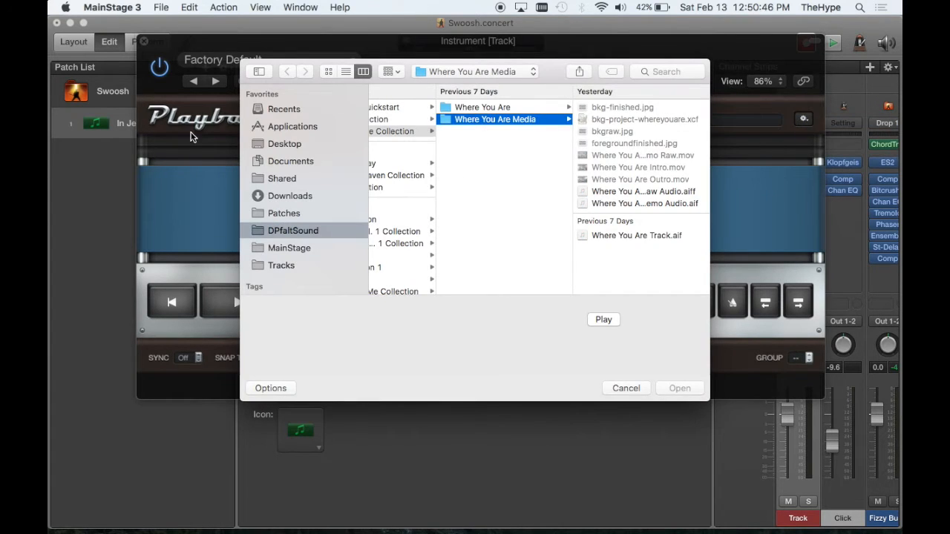
click(290, 268)
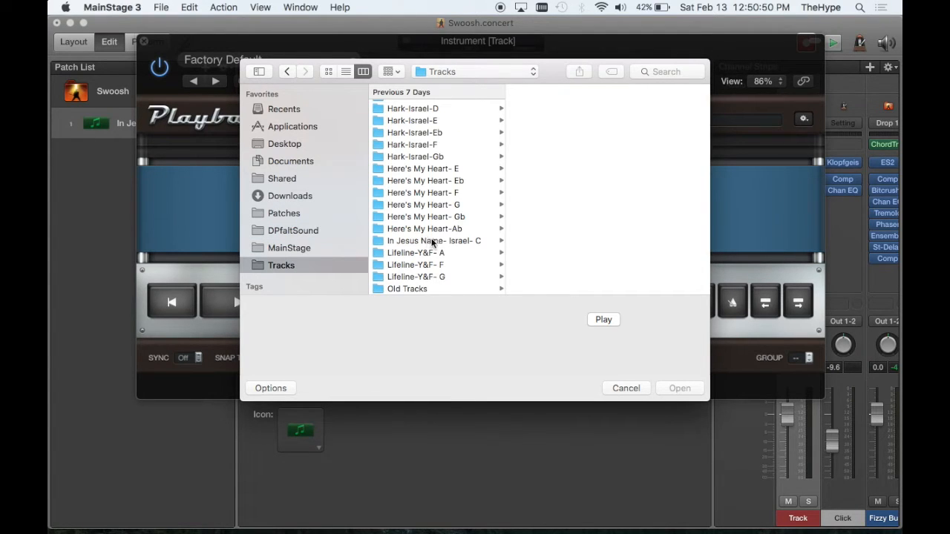
click(435, 240)
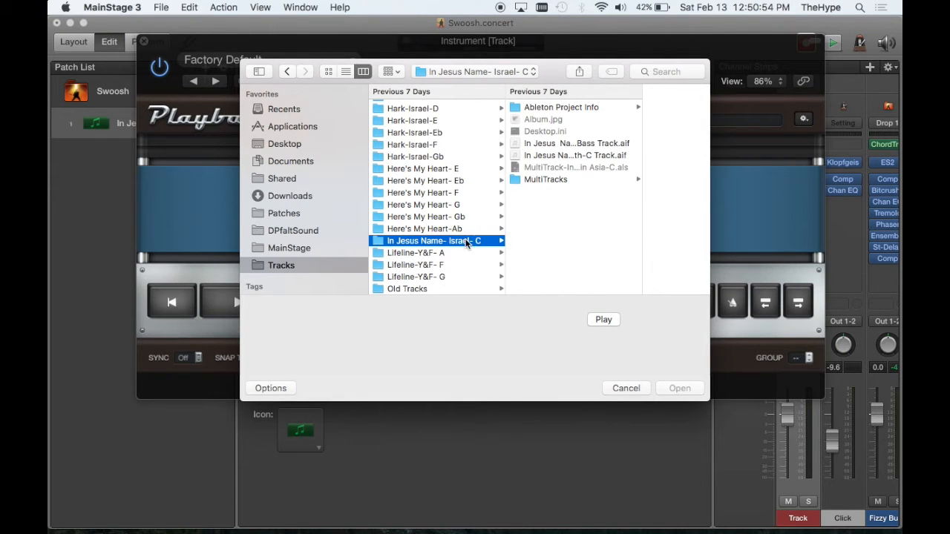
click(572, 156)
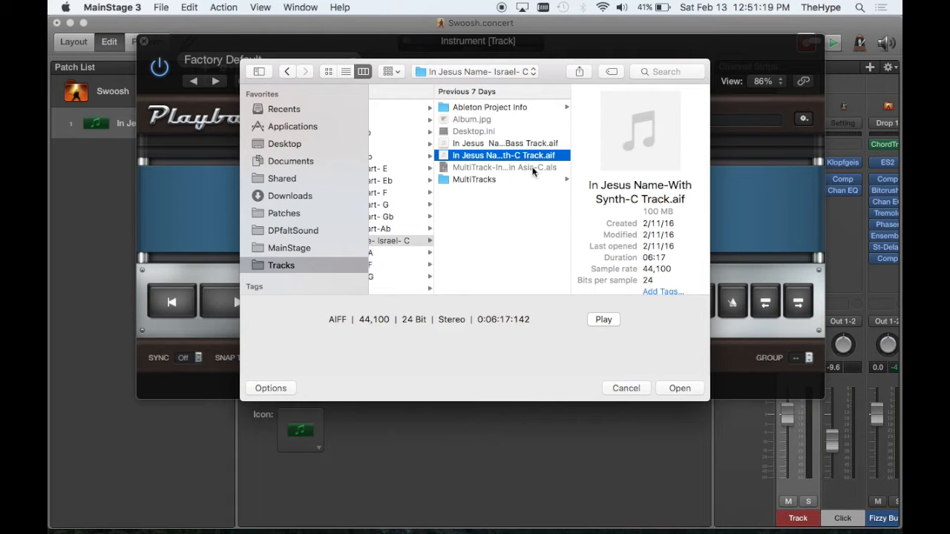
click(680, 391)
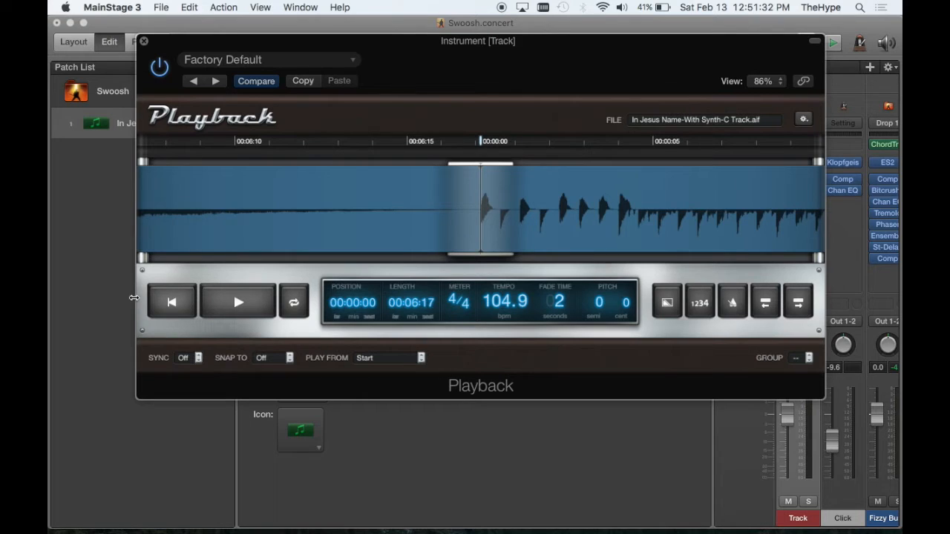
Configure Playback with Sync on, Snap To at Bar, Play From at Start and the metronome turned on
click(198, 359)
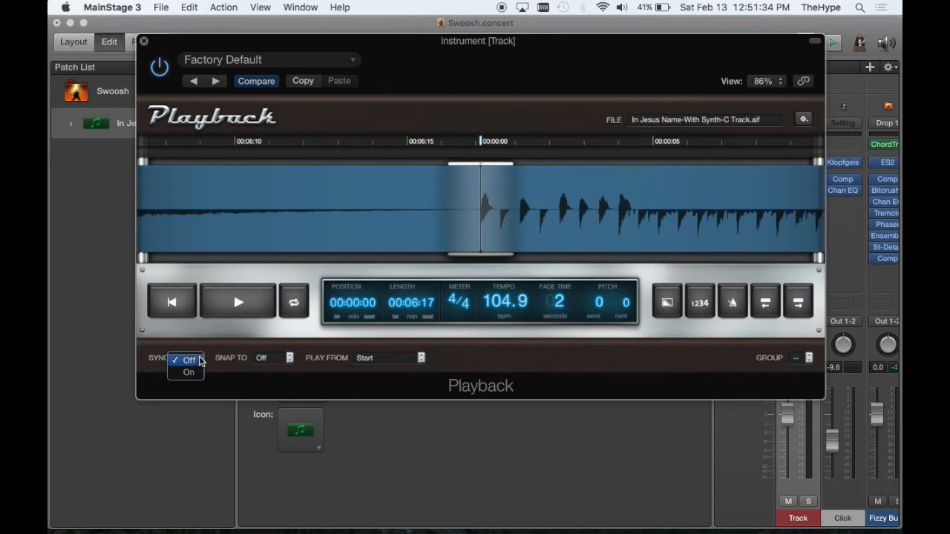
click(193, 373)
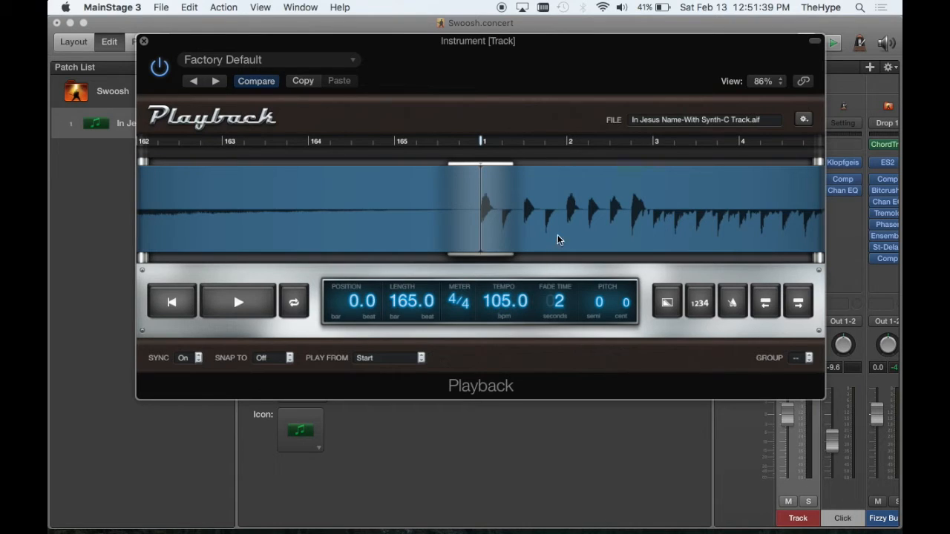
click(290, 358)
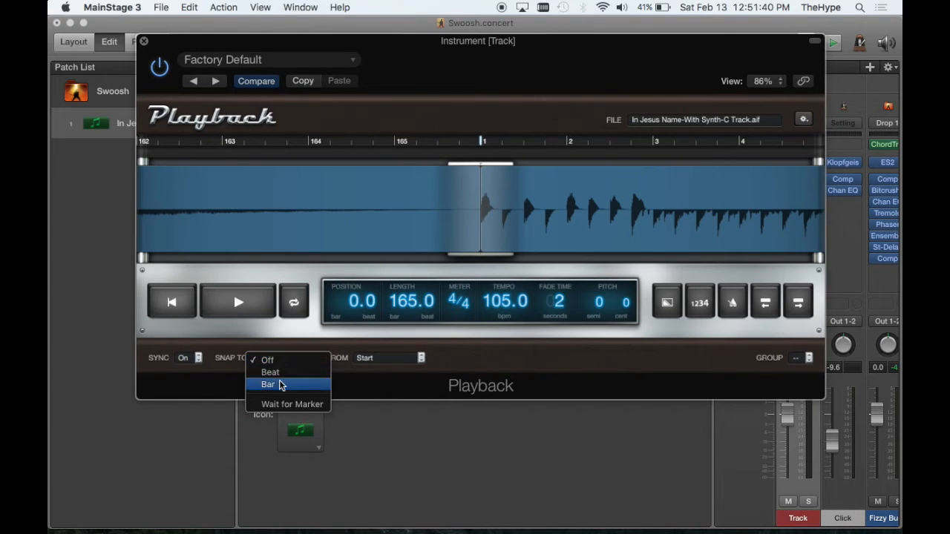
click(280, 385)
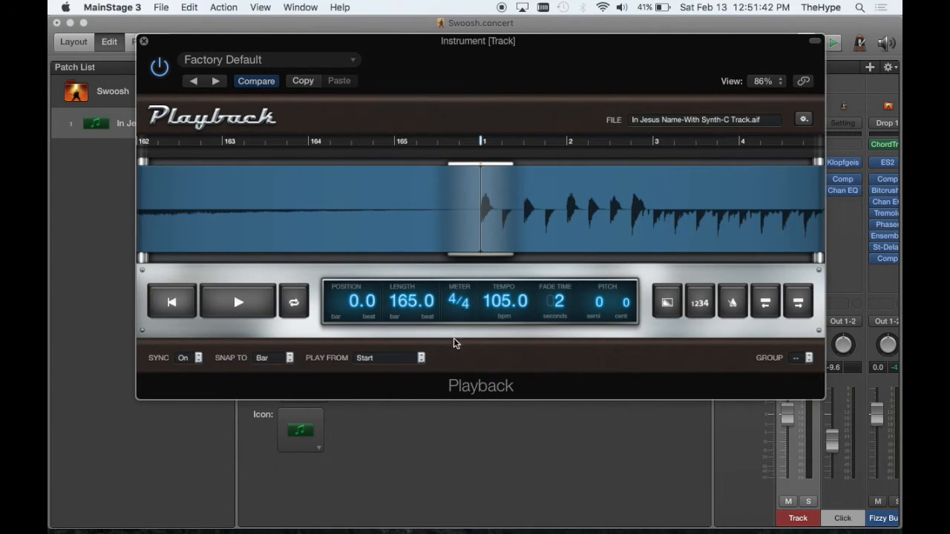
click(422, 361)
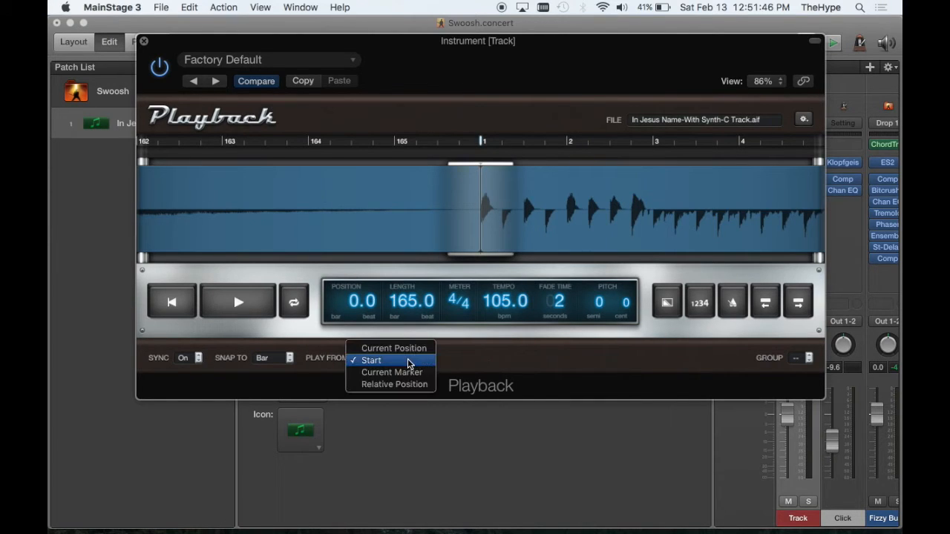
click(409, 363)
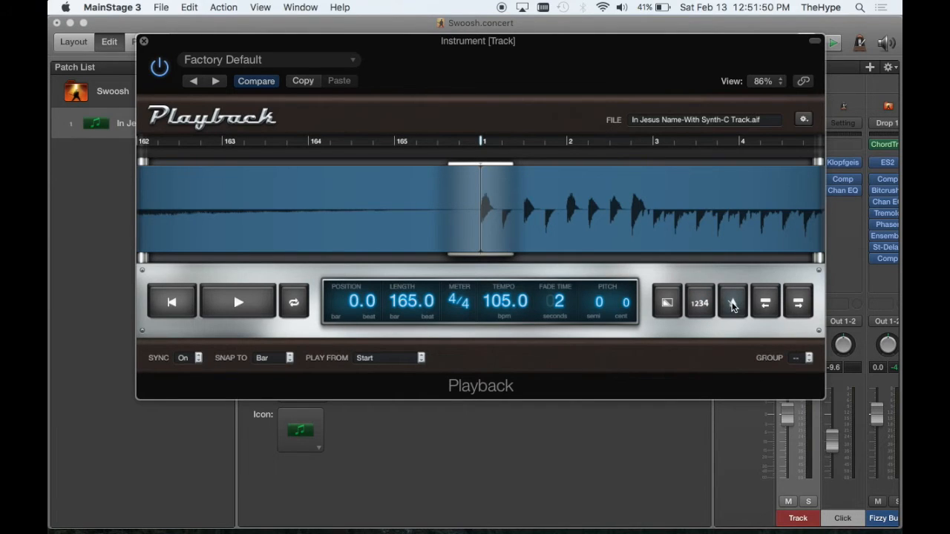
click(735, 307)
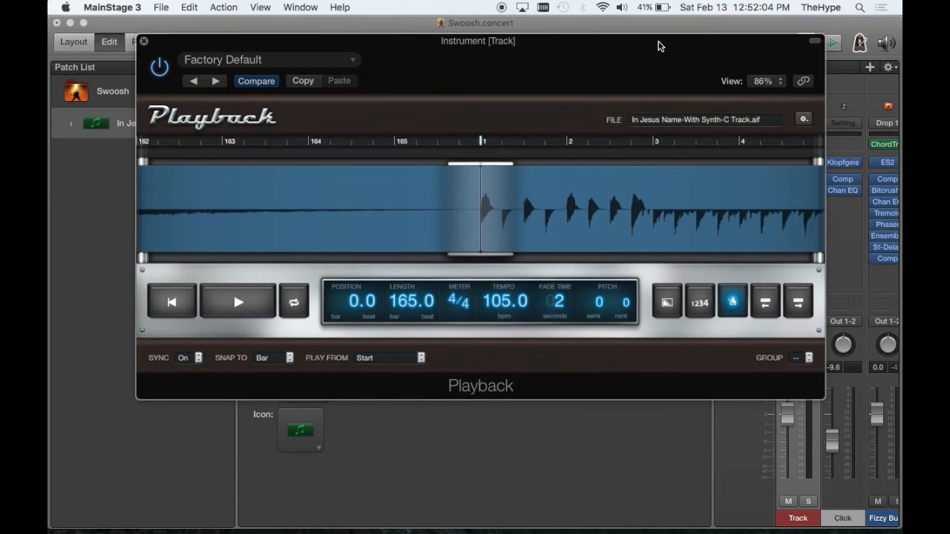
drag(659, 42, 655, 24)
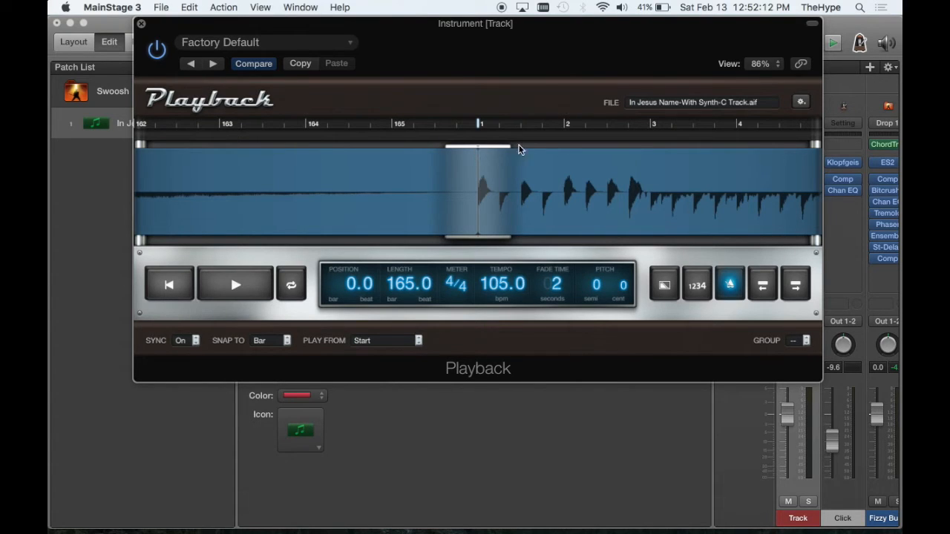
Set the loaded Playback file to Start with Play Action
click(803, 103)
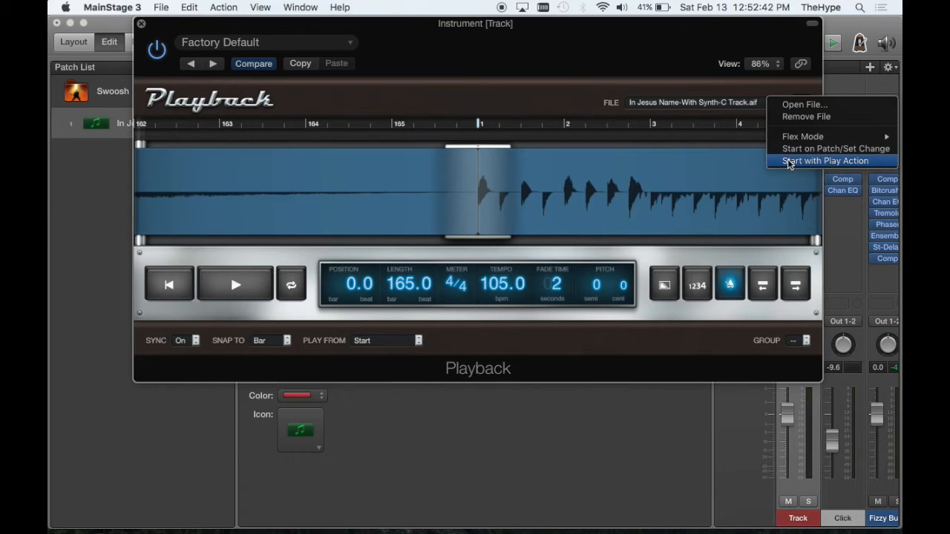
drag(553, 18, 549, 363)
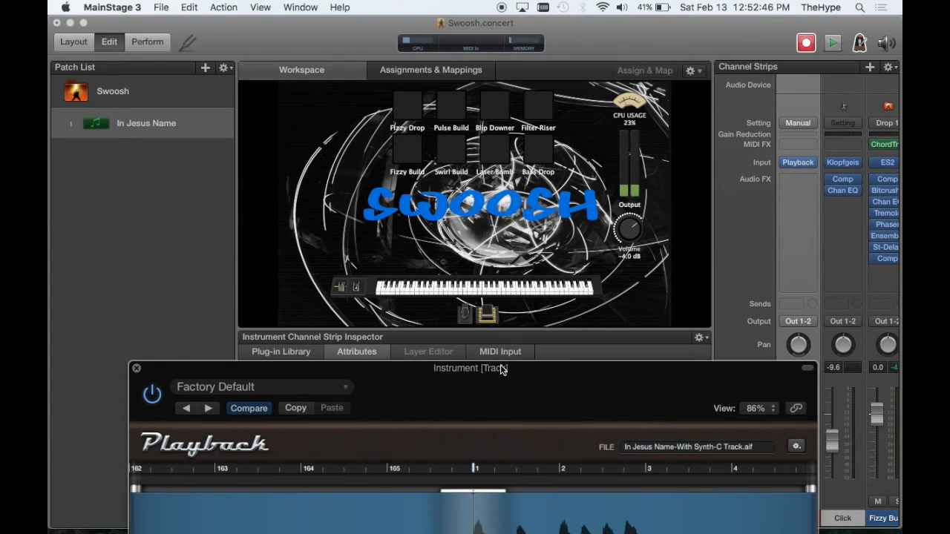
drag(480, 374, 489, 314)
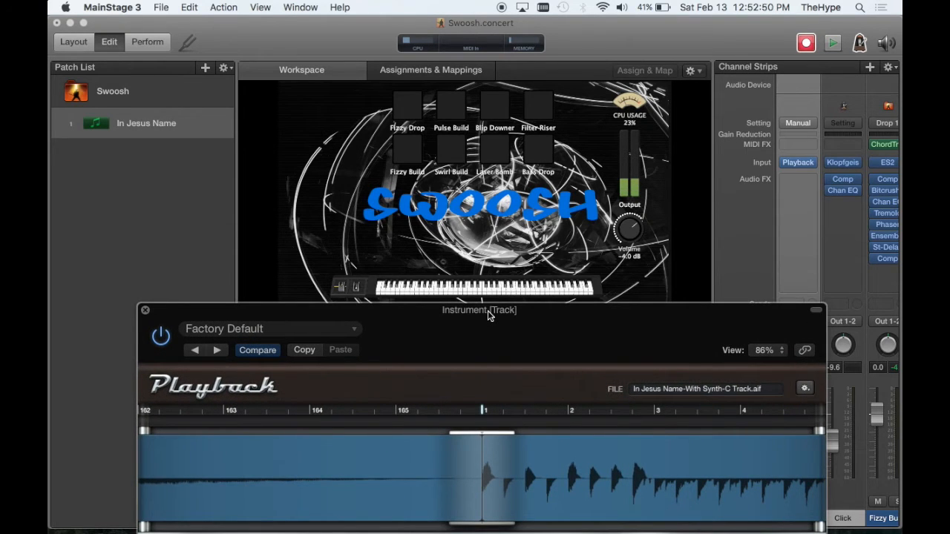
drag(488, 312, 475, 18)
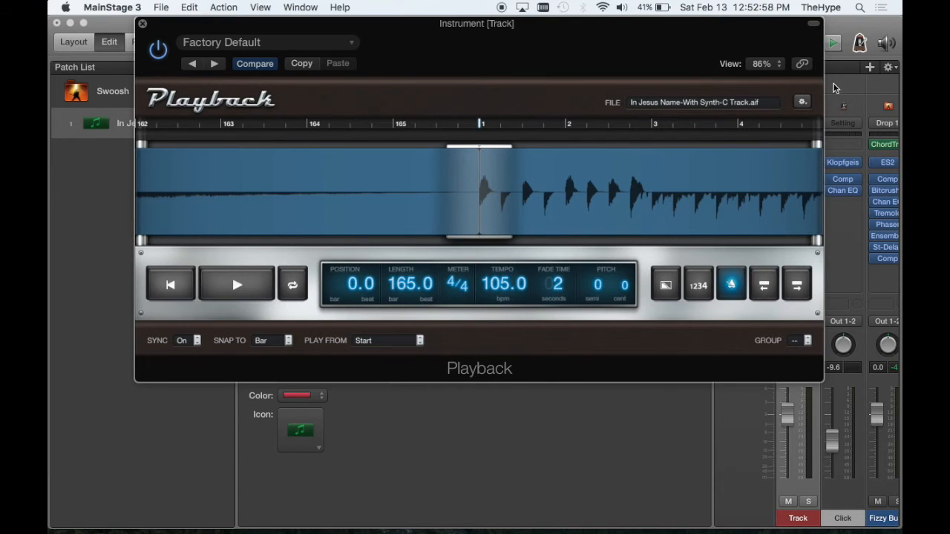
Turn on Start on Patch/Set Change for the Playback file
click(802, 101)
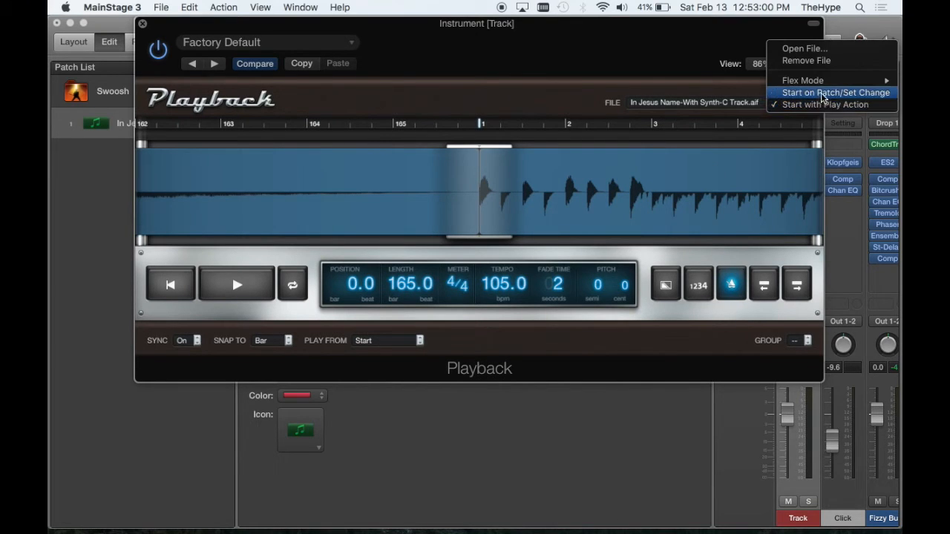
click(829, 95)
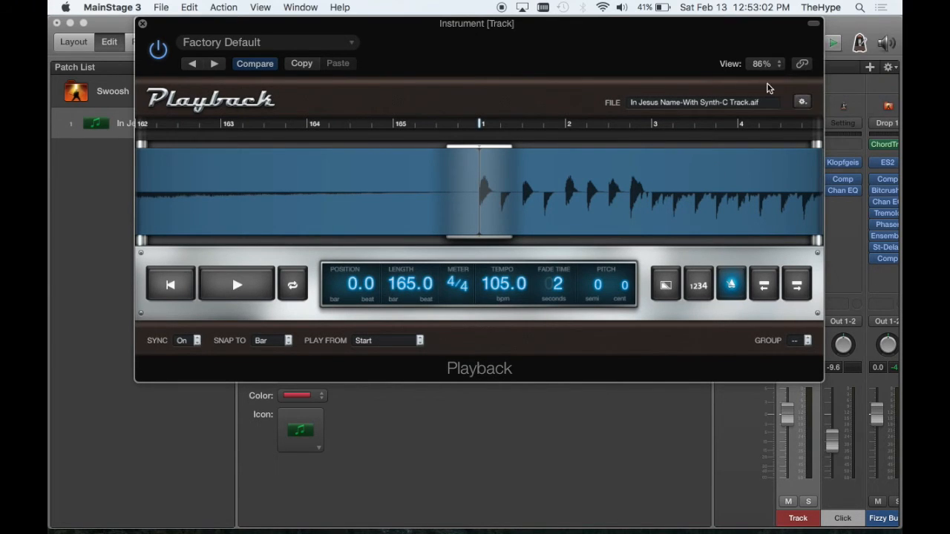
drag(645, 26, 642, 7)
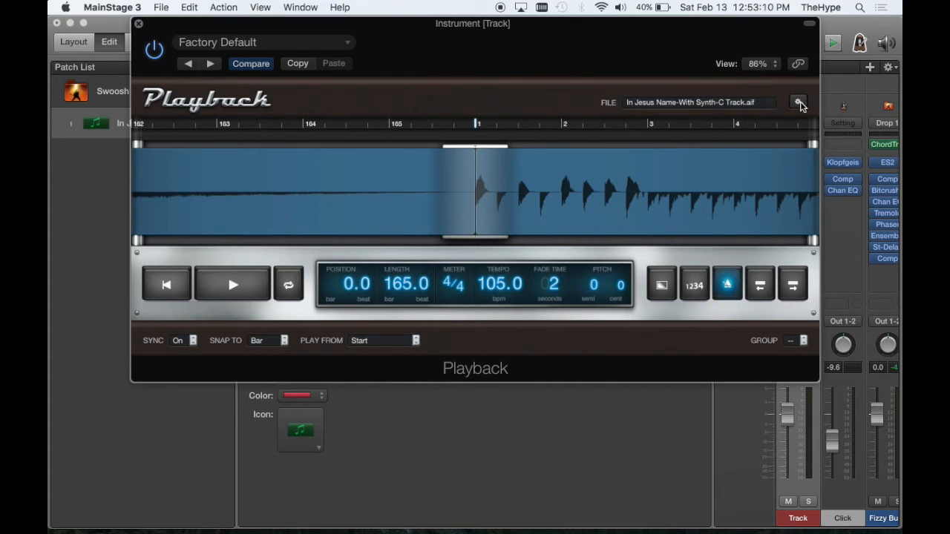
Examine the Flex Mode choices for the loaded Playback file, leaving the selection as it is
click(799, 103)
mouse_move(848, 95)
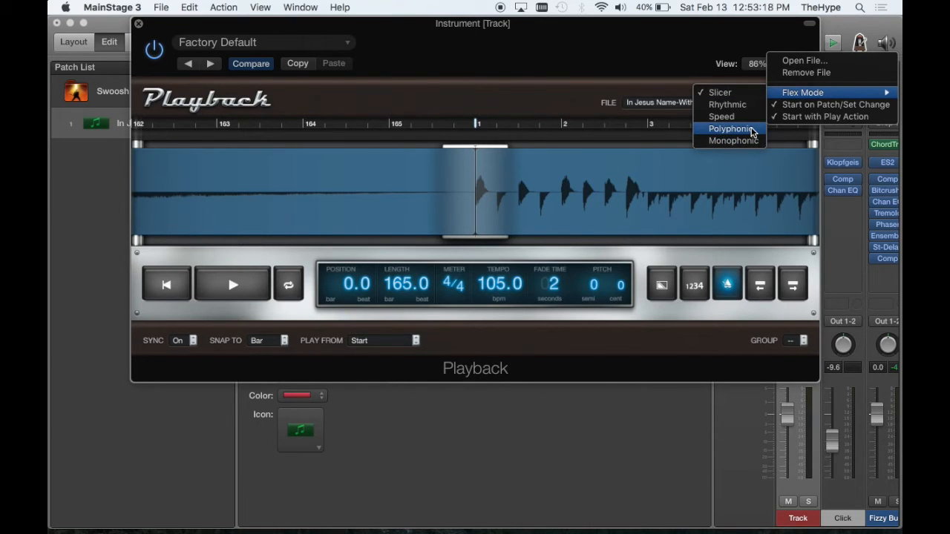
click(541, 43)
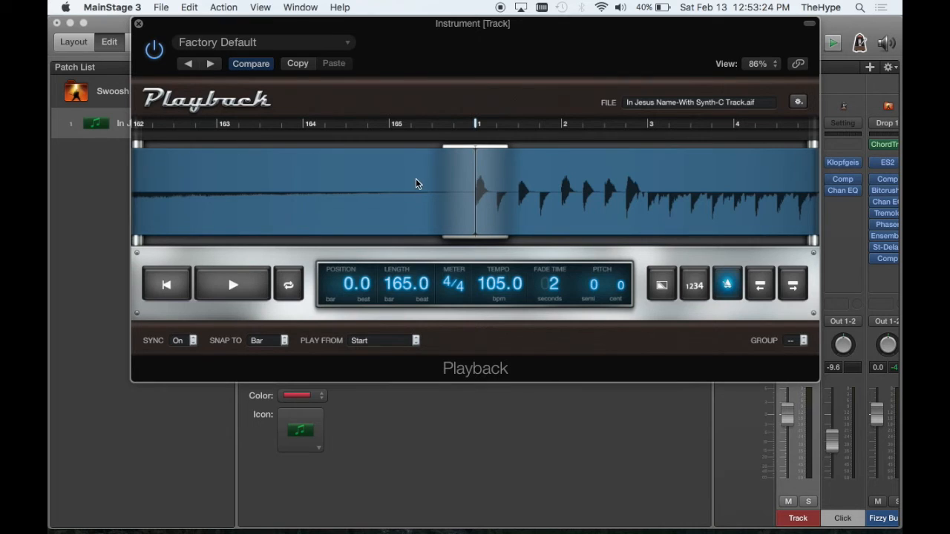
Compare the "In Jesus Name" patch's tempo and time signature attributes with those in Playback, and close the plug-in window
drag(227, 25, 427, 25)
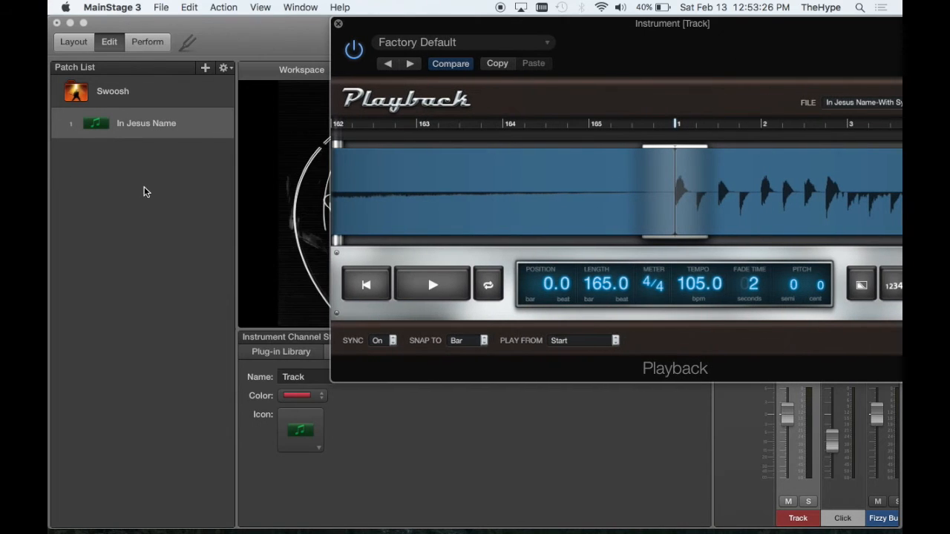
click(147, 127)
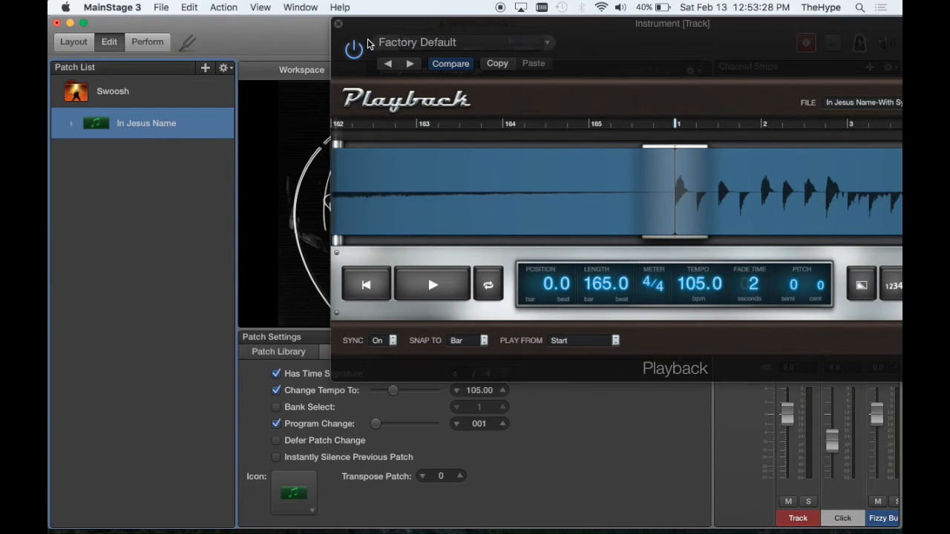
drag(368, 27, 547, 27)
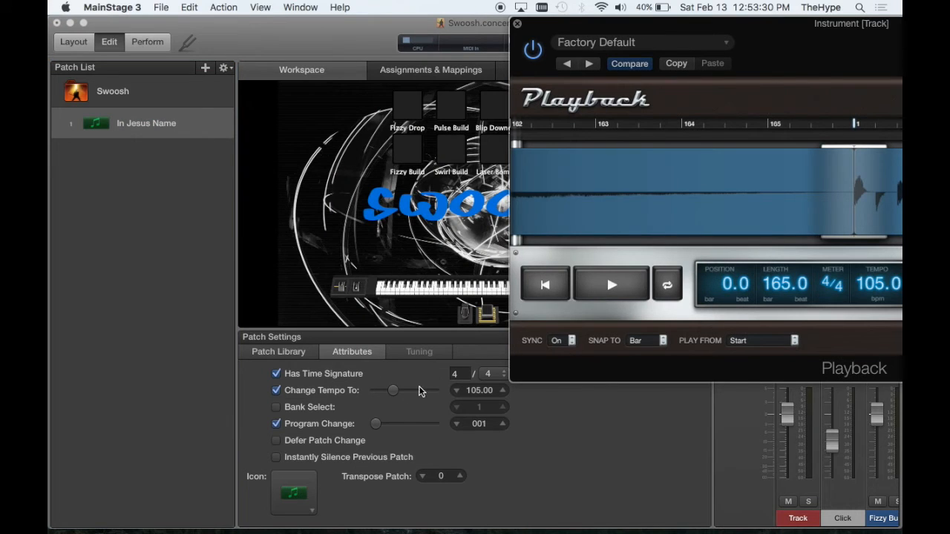
drag(711, 28, 437, 324)
drag(495, 332, 398, 30)
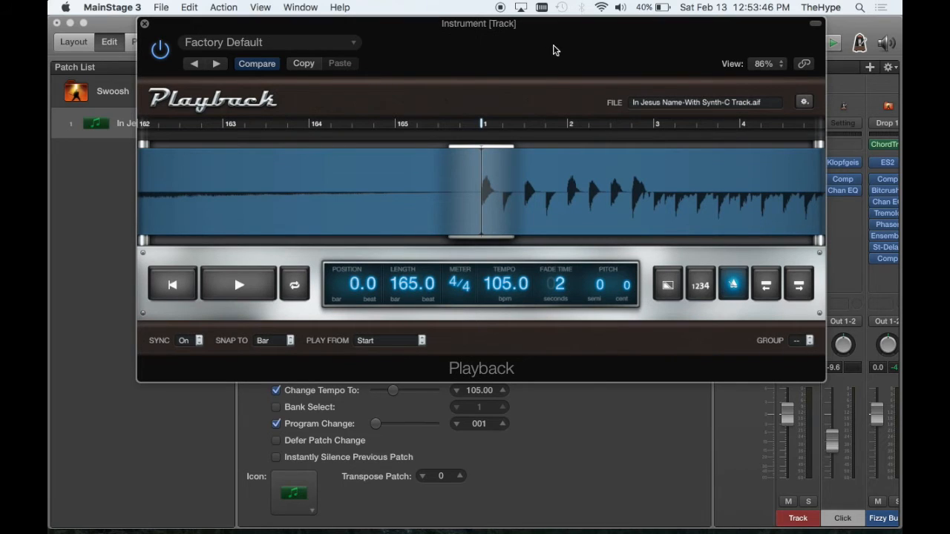
drag(538, 28, 536, 27)
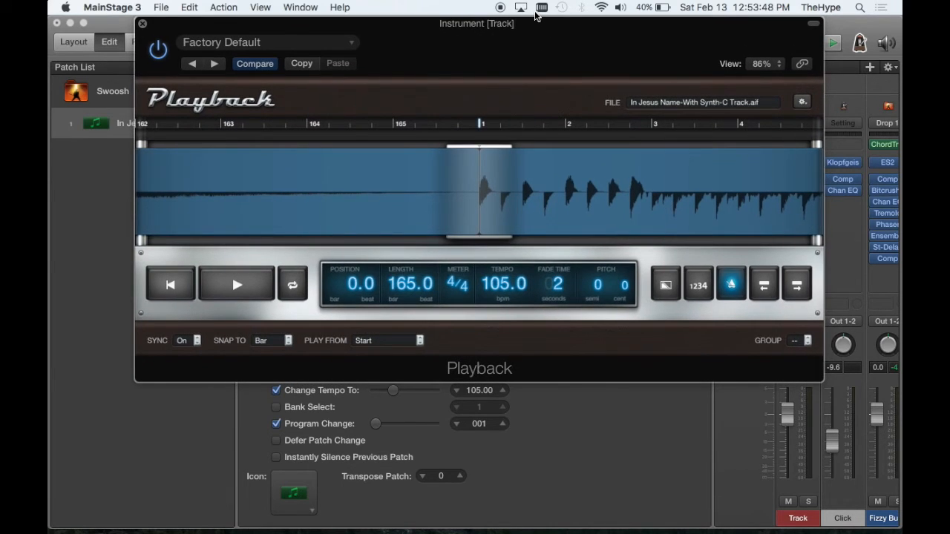
click(144, 28)
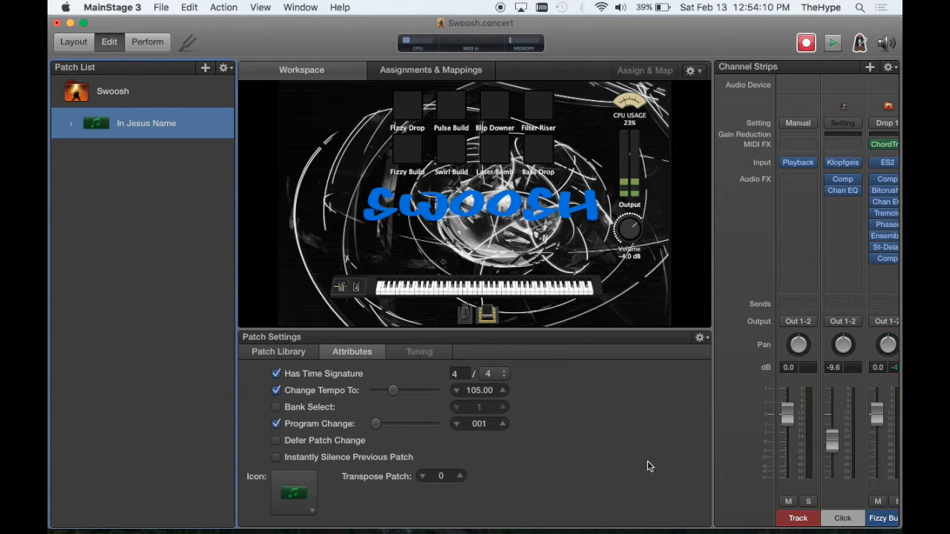
Look through the channel strips and check which outputs are available for the Track channel
mouse_move(574, 528)
mouse_move(322, 520)
scroll(864, 239, right, 10)
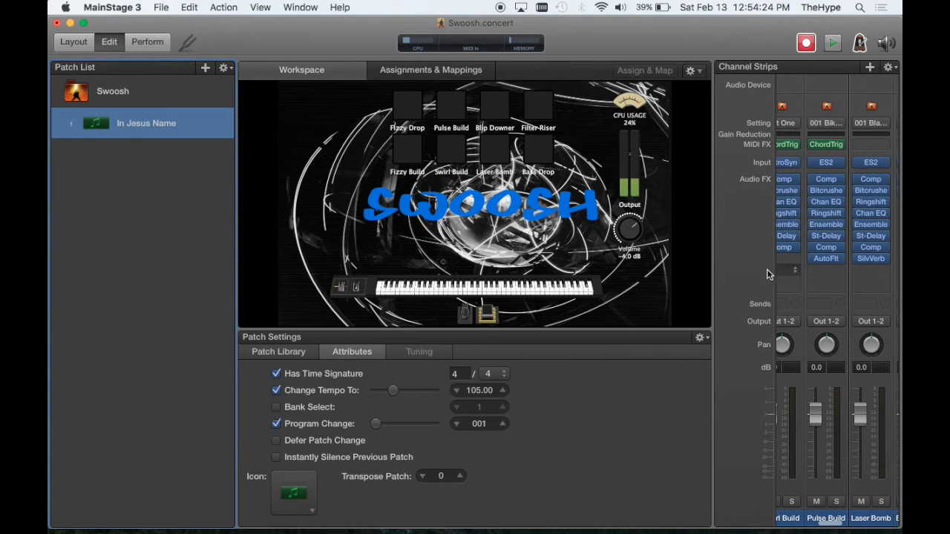
scroll(808, 327, left, 3)
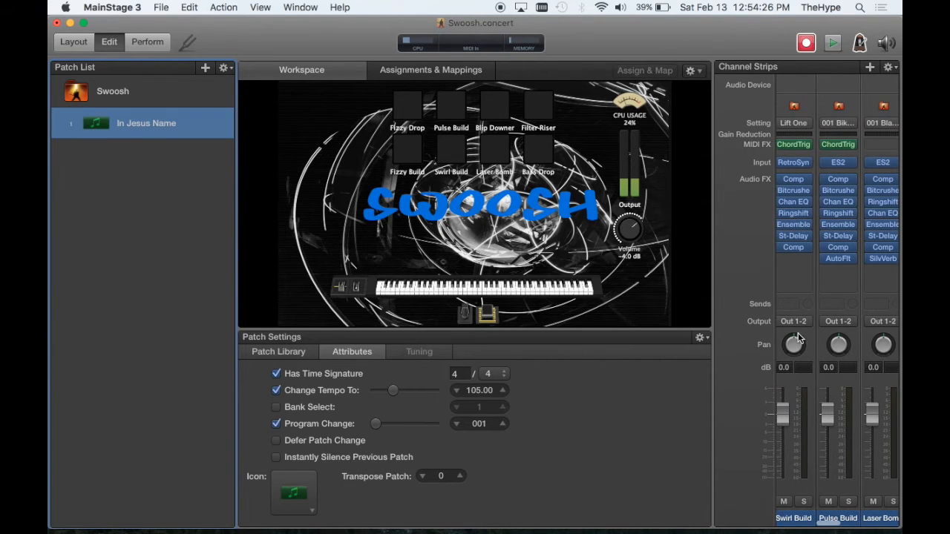
scroll(808, 326, left, 2)
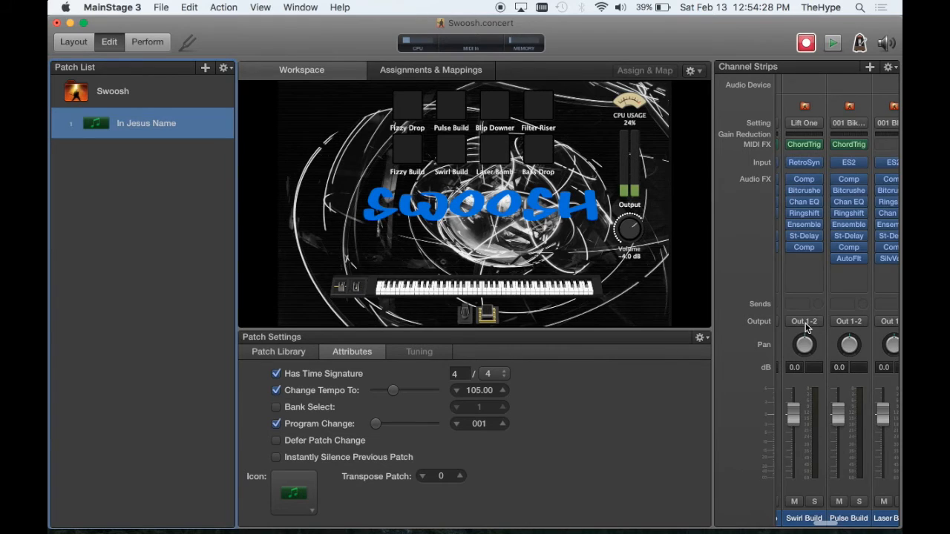
scroll(805, 327, left, 10)
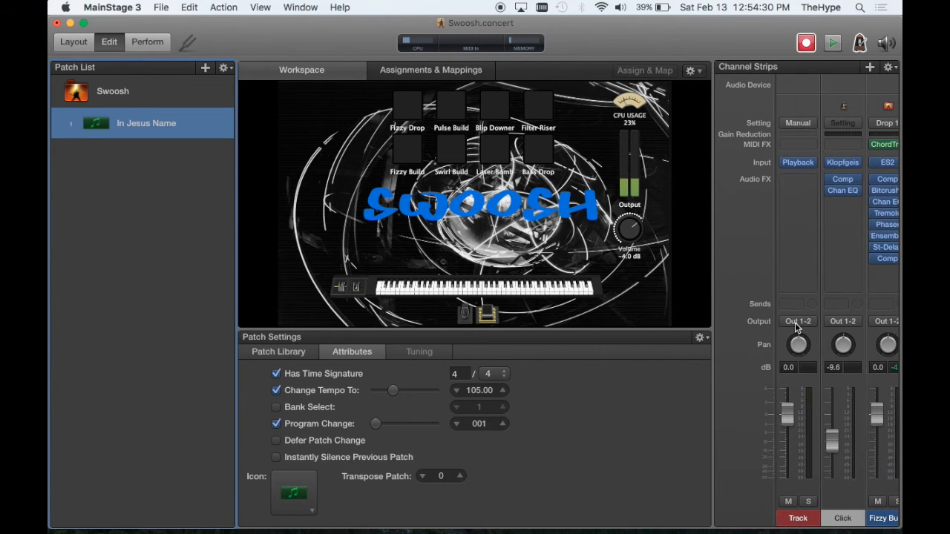
click(798, 325)
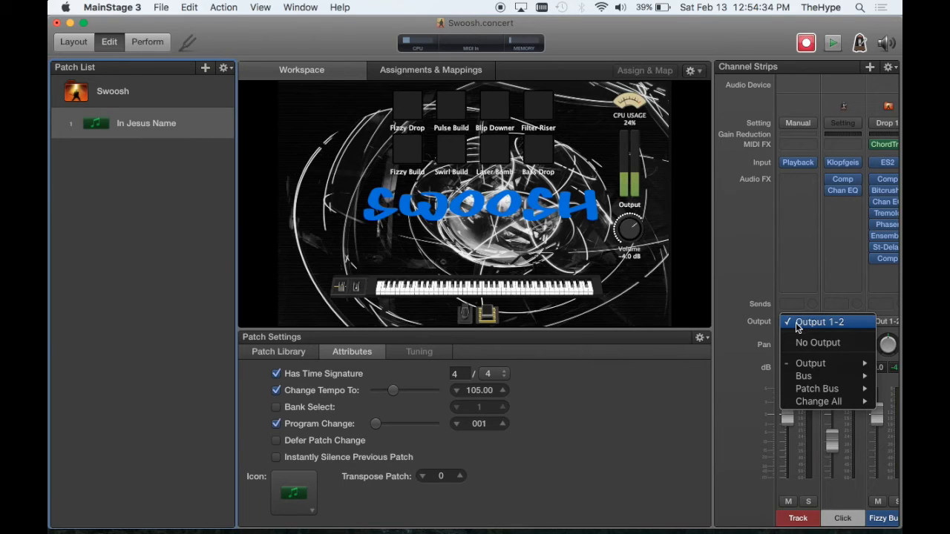
mouse_move(815, 367)
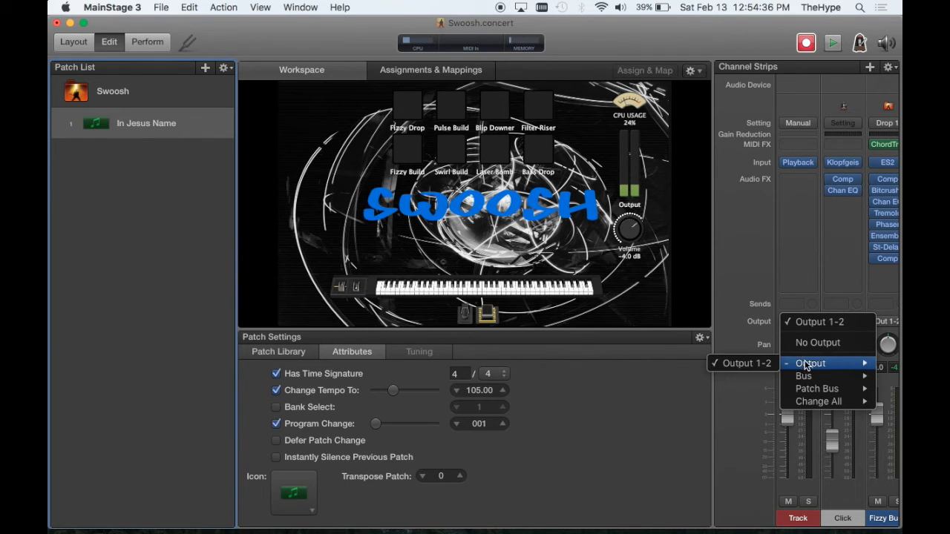
click(739, 263)
Reopen the Track channel's Playback plug-in to review its settings, and close it
mouse_move(796, 166)
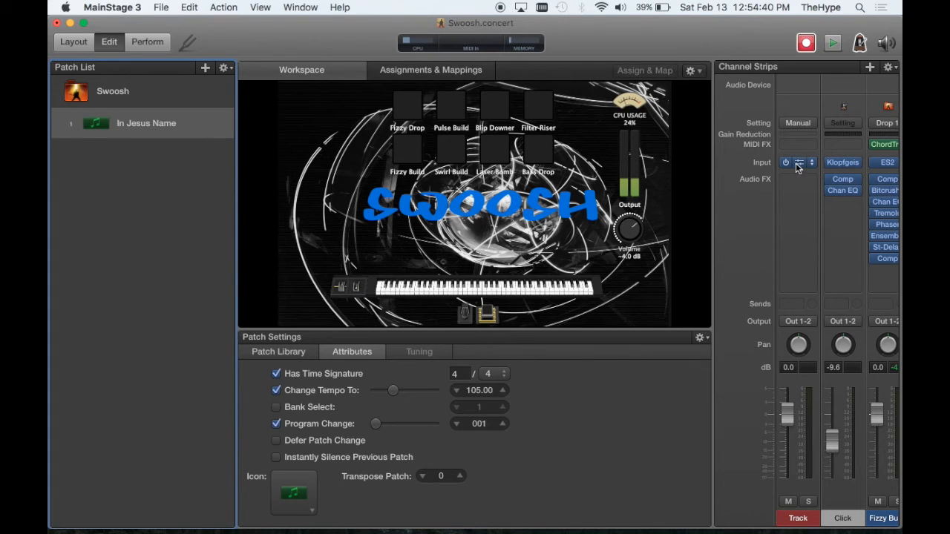
click(799, 162)
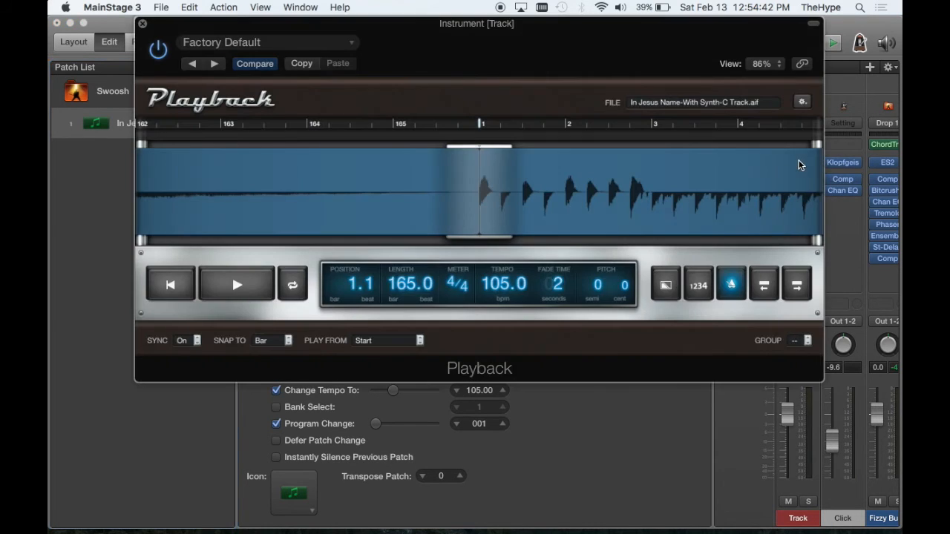
drag(417, 31, 341, 31)
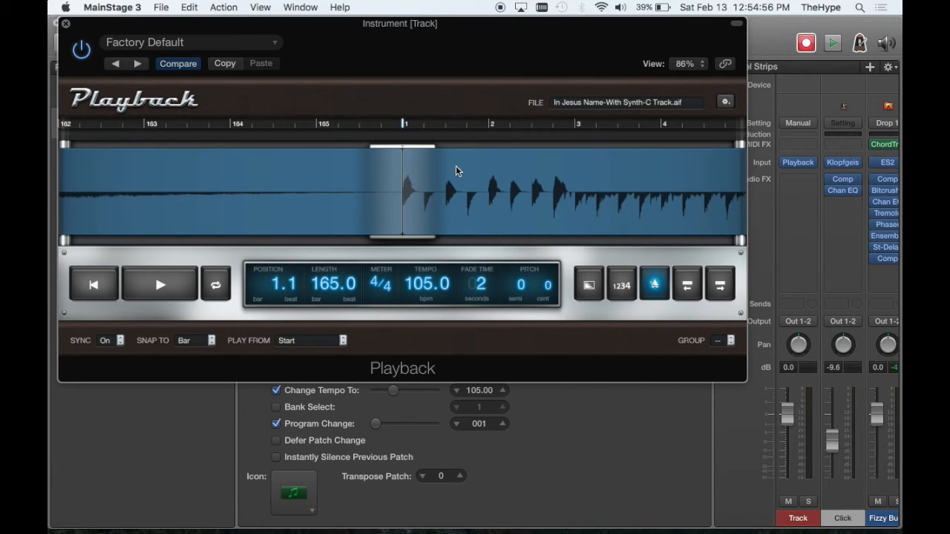
drag(492, 26, 553, 15)
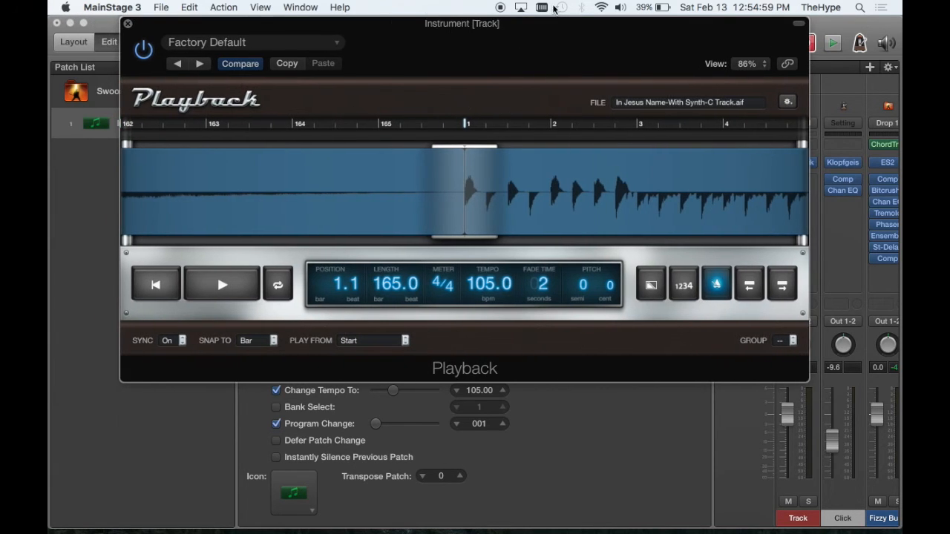
click(127, 25)
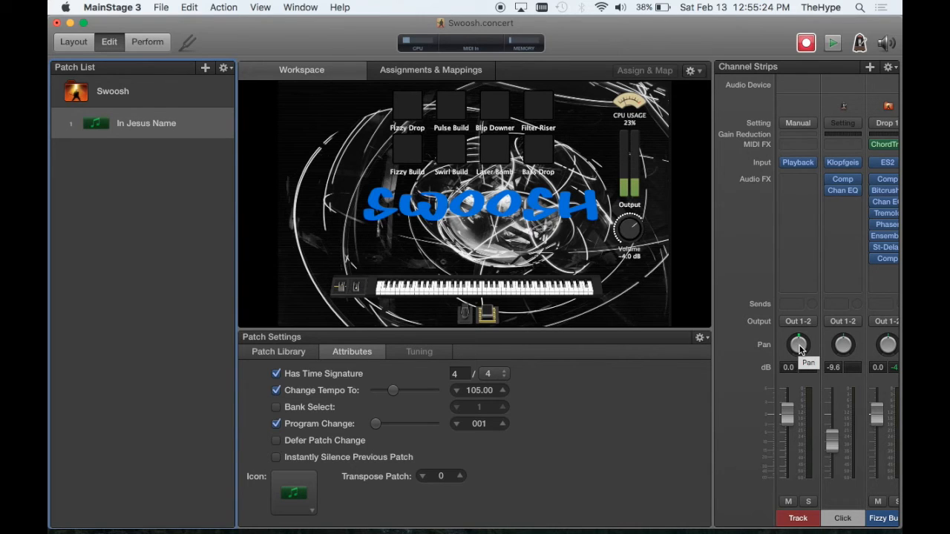
Try panning the Track channel and return it to centre
drag(798, 344, 798, 333)
drag(798, 320, 799, 305)
drag(799, 312, 799, 345)
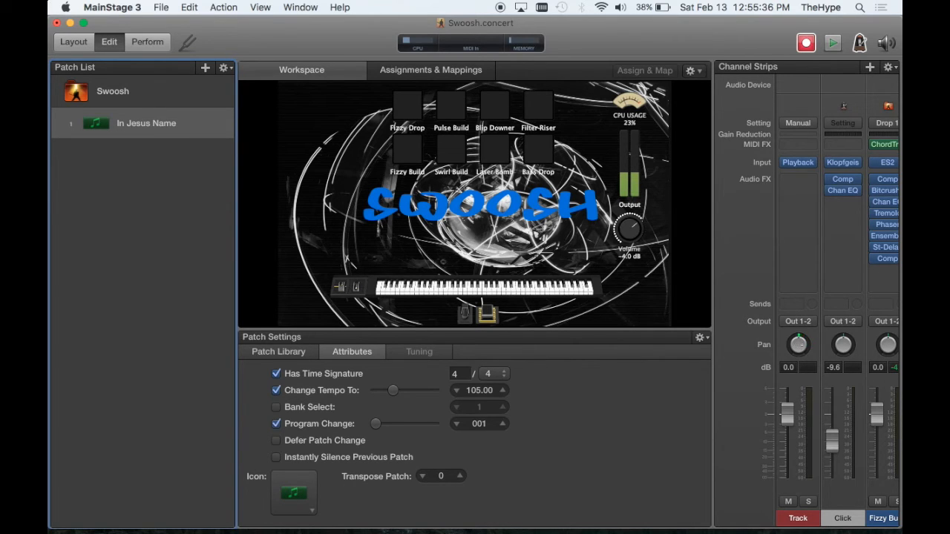
click(801, 348)
drag(801, 348, 801, 350)
Check the stereo and mono output options of the Click channel without changing its routing
scroll(817, 338, right, 10)
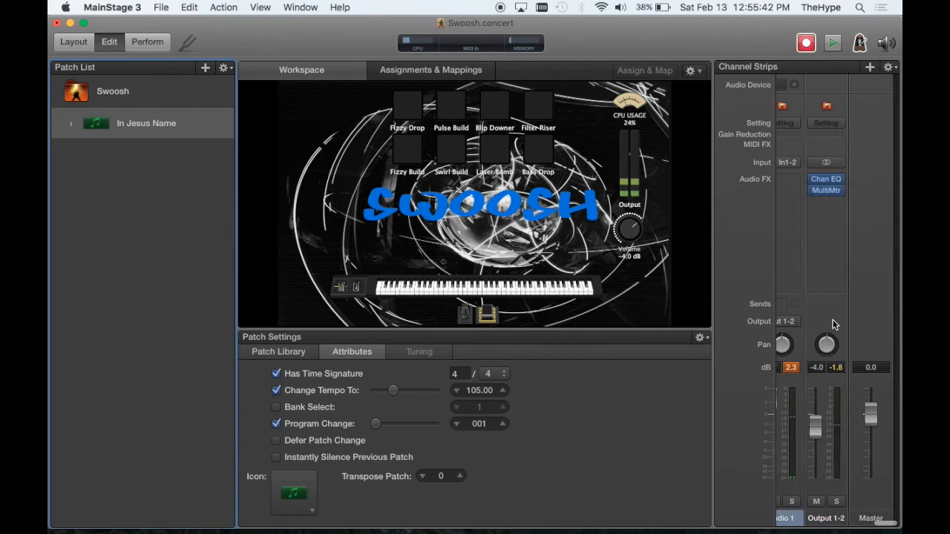
scroll(833, 324, left, 10)
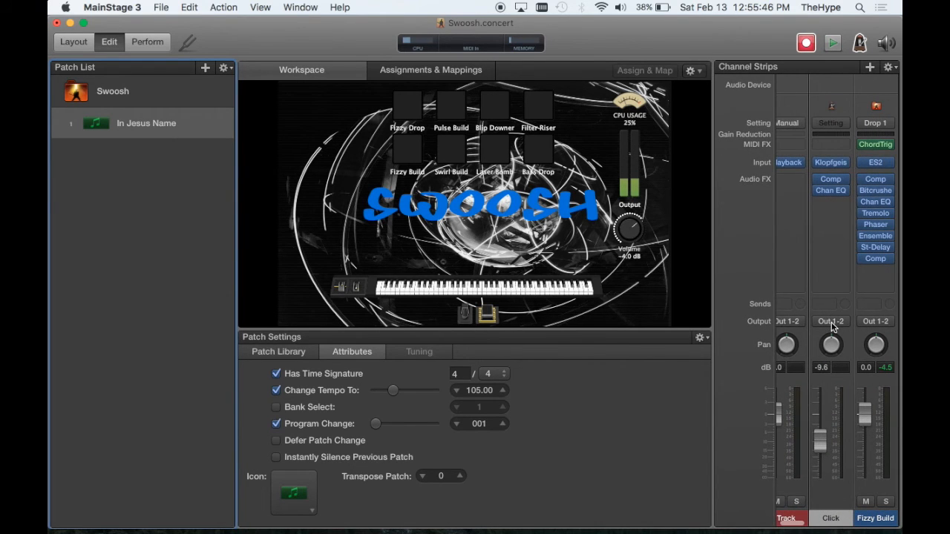
click(831, 322)
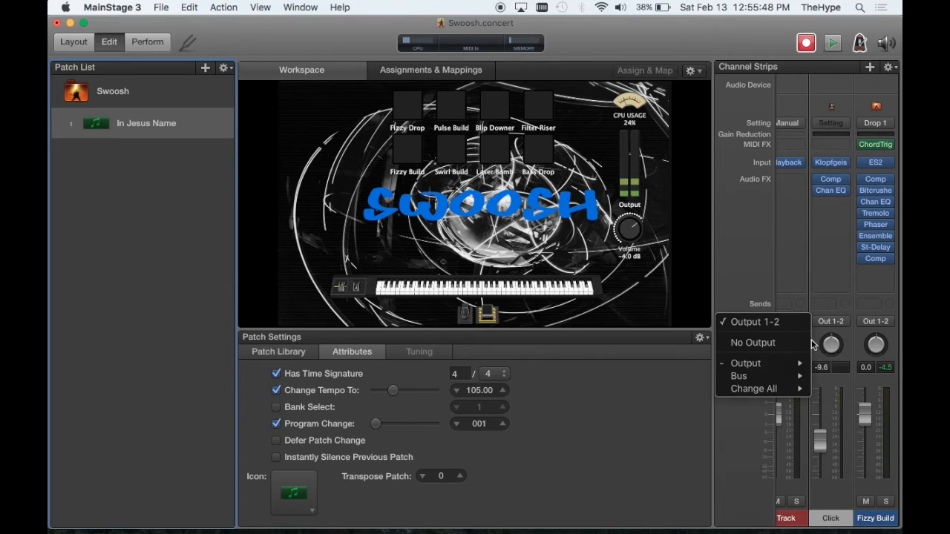
mouse_move(767, 366)
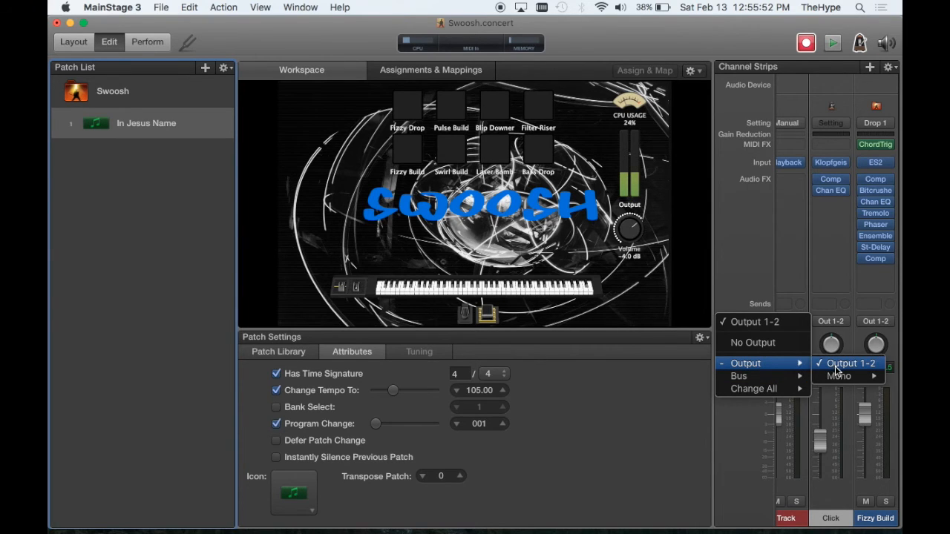
click(743, 216)
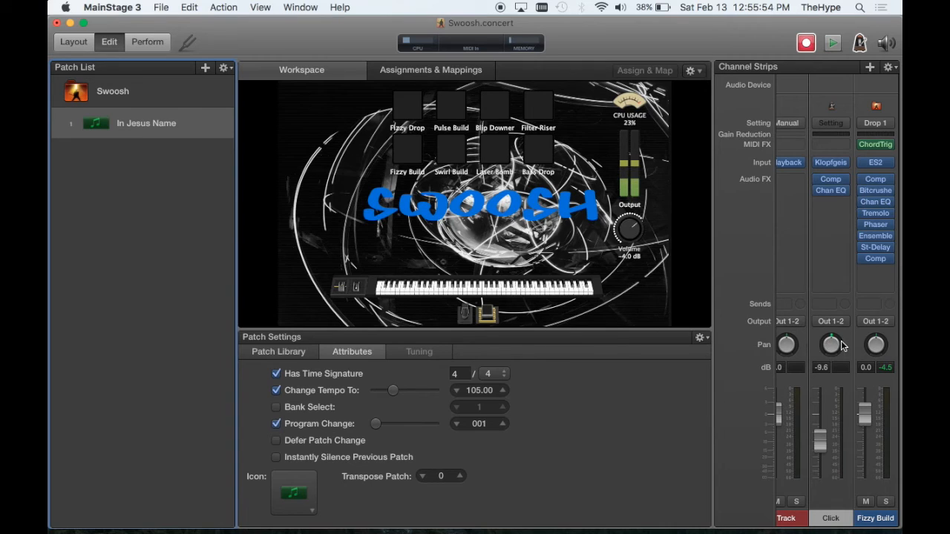
Pan the Click channel fully left to -64 and lower the Track channel's volume to -5.7 dB
drag(838, 342, 833, 532)
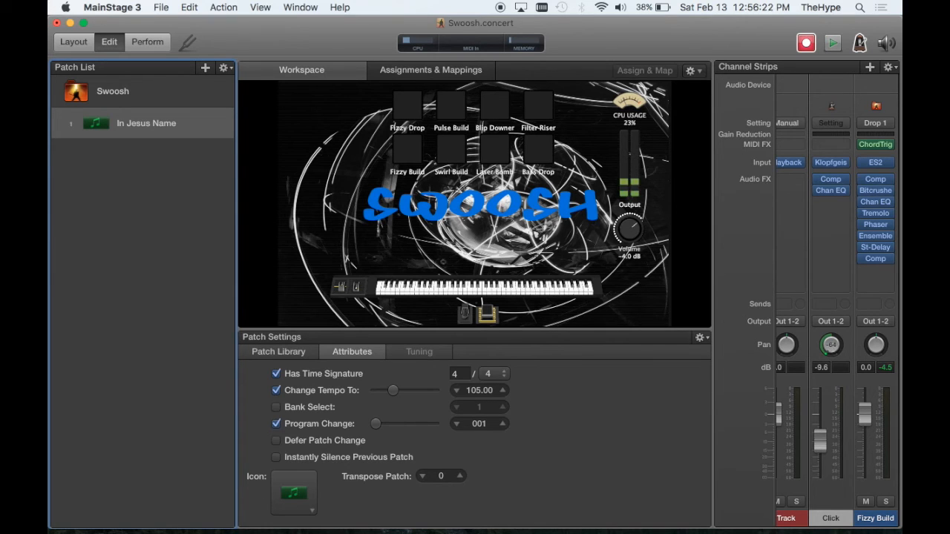
click(94, 213)
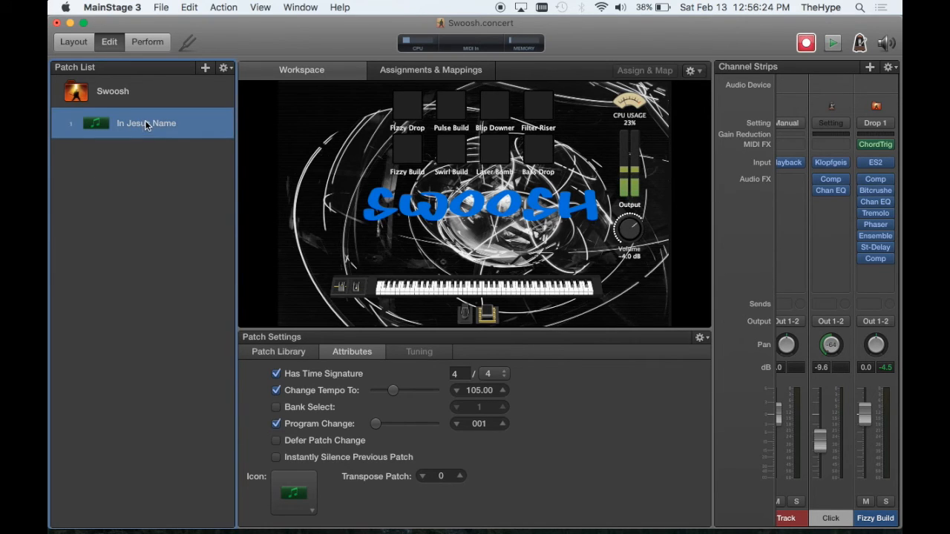
scroll(833, 249, left, 2)
drag(789, 416, 788, 434)
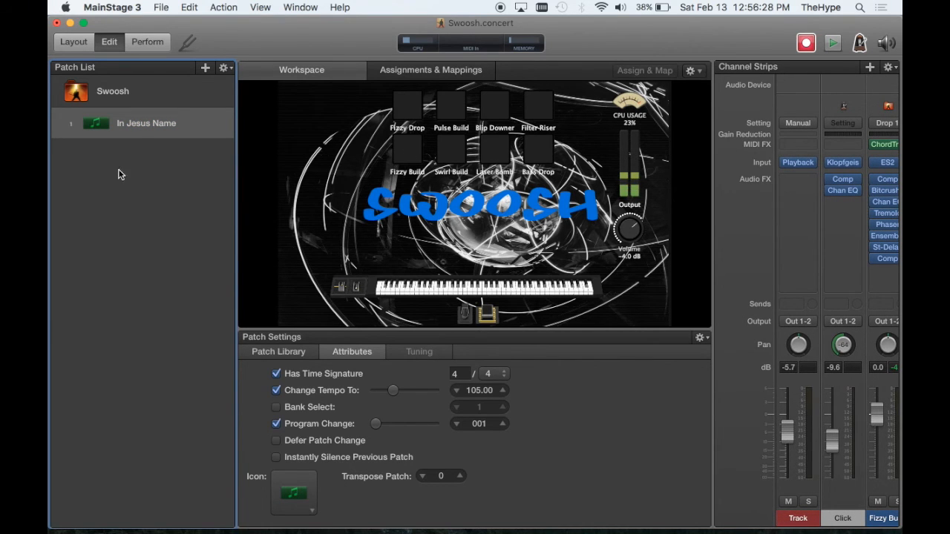
Test the "In Jesus Name" patch in Perform mode, check the Track and Click levels in Edit mode, and stop playback
click(141, 125)
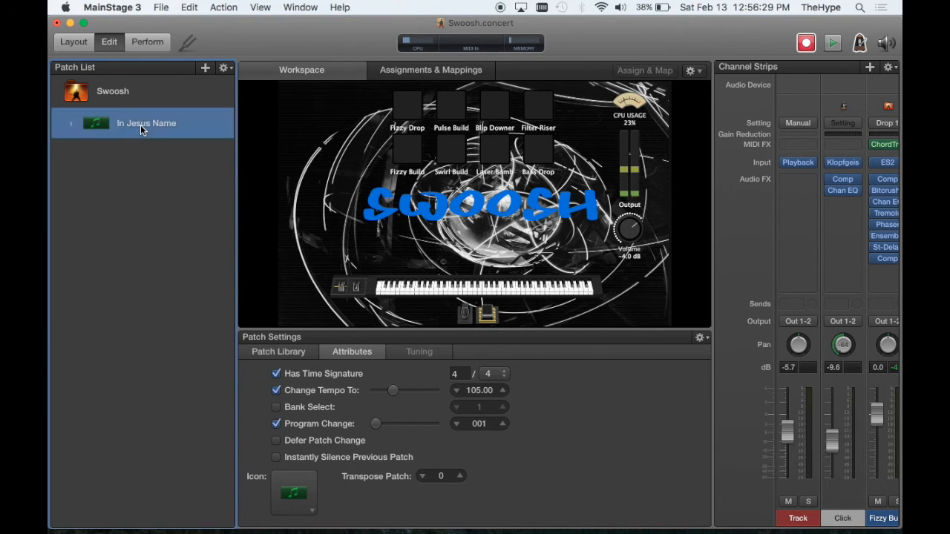
click(165, 45)
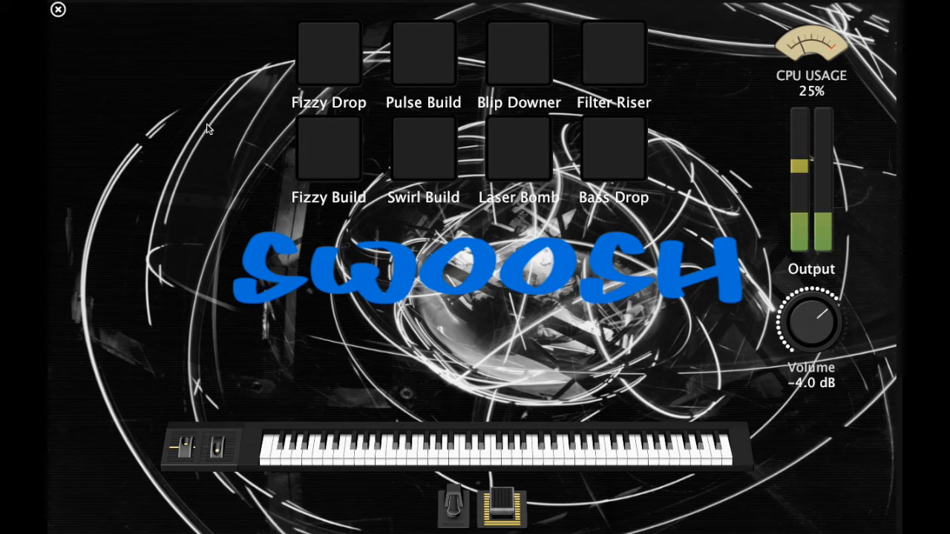
key(Escape)
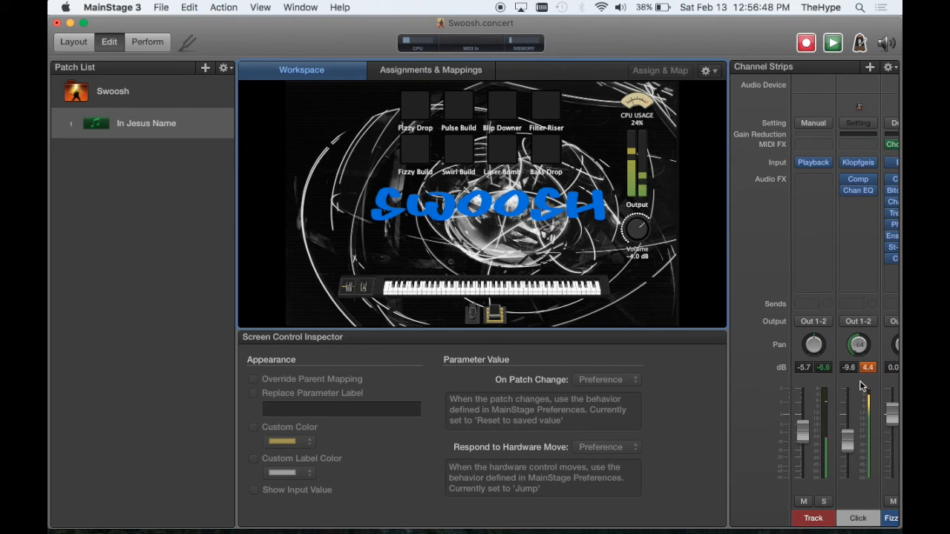
drag(857, 347, 884, 382)
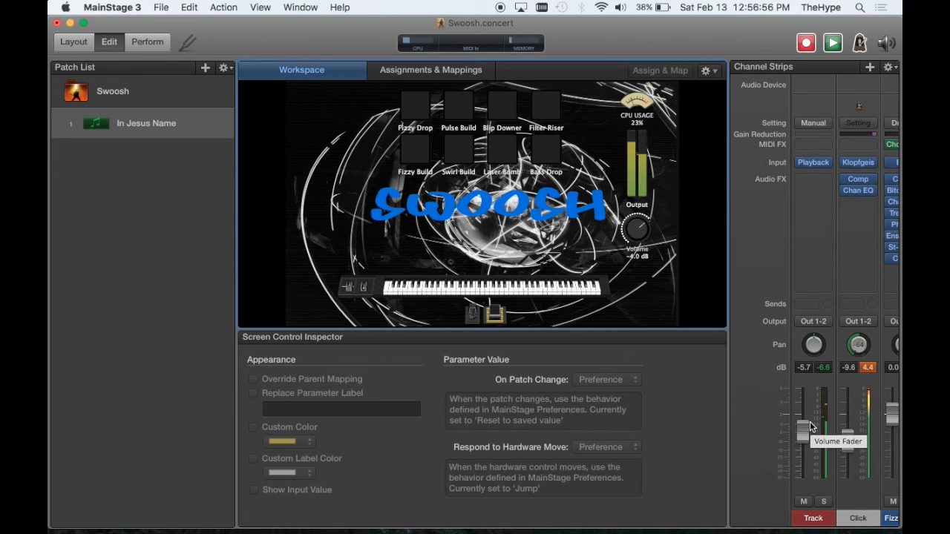
click(834, 43)
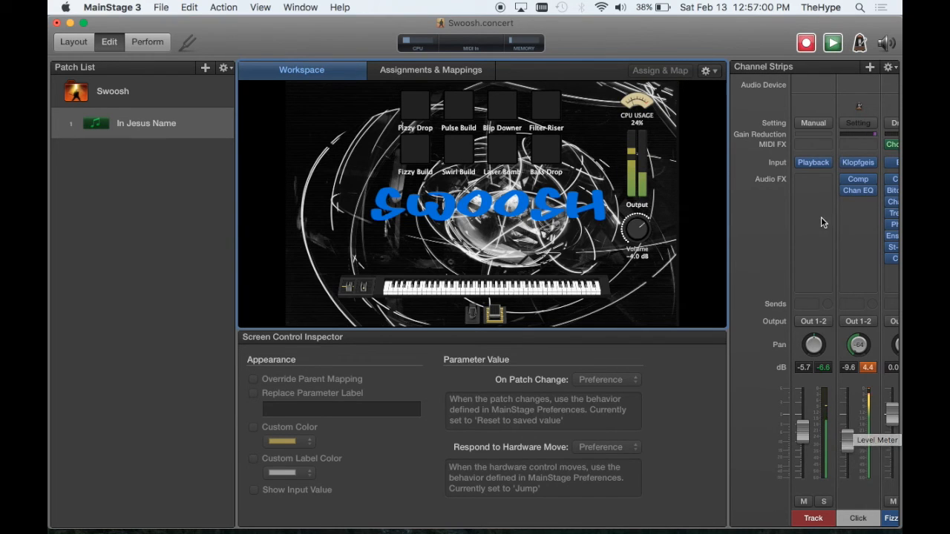
click(830, 43)
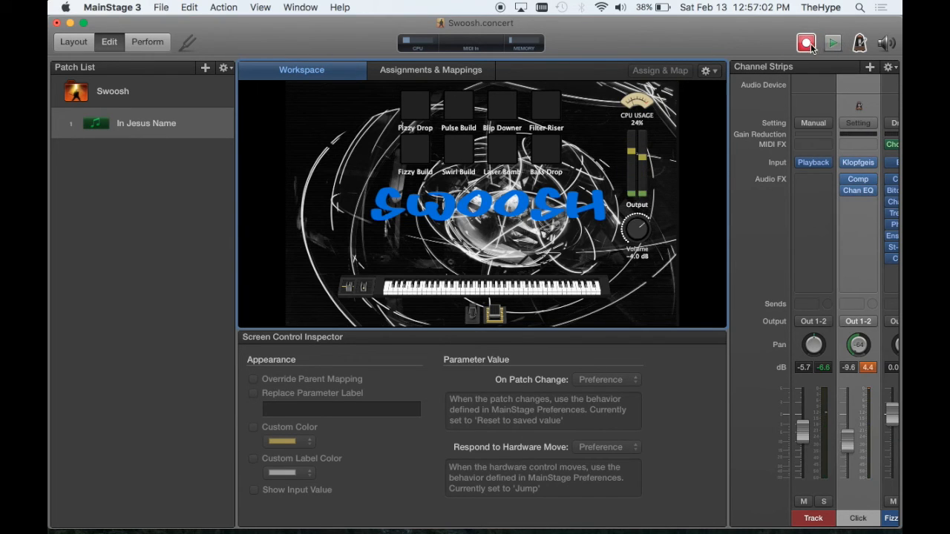
Open the Track channel's Playback plug-in and reposition its window to view the stopped track
click(813, 162)
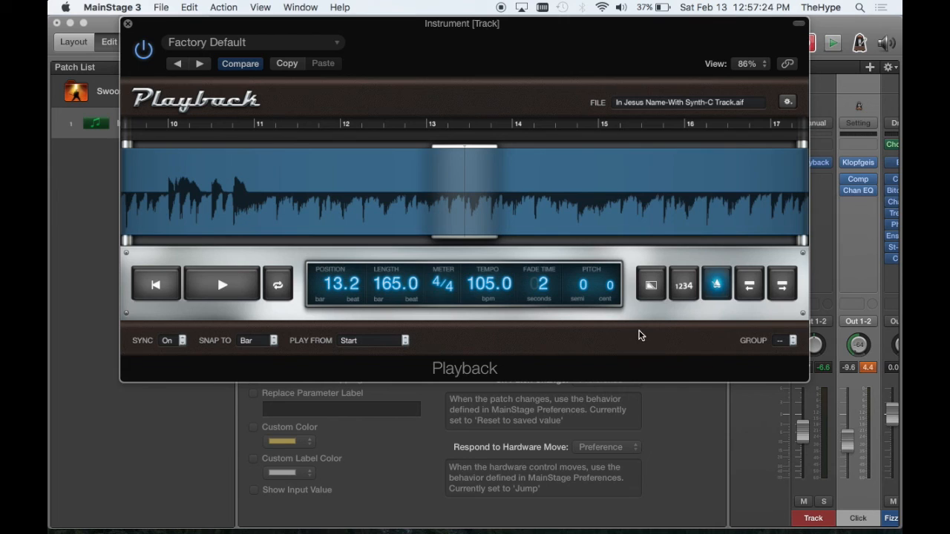
drag(456, 23, 469, 25)
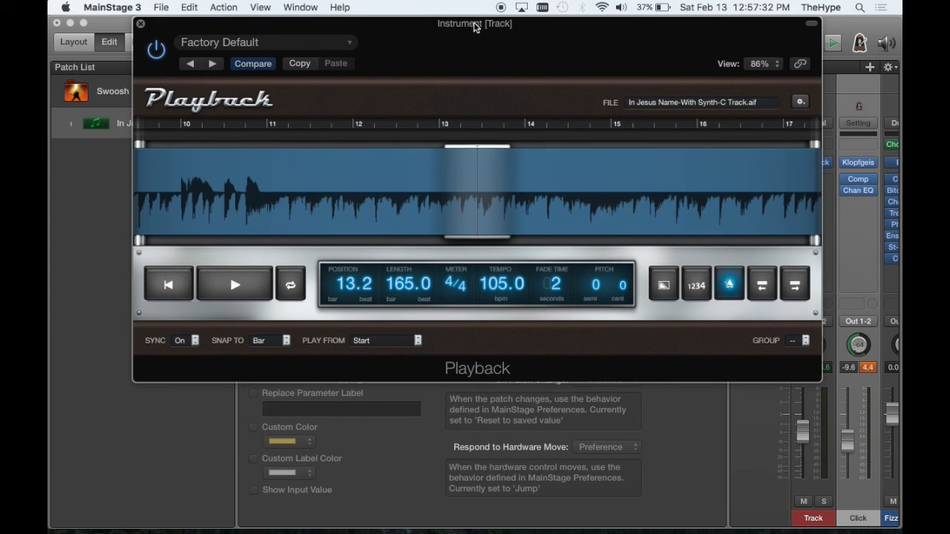
drag(477, 26, 478, 9)
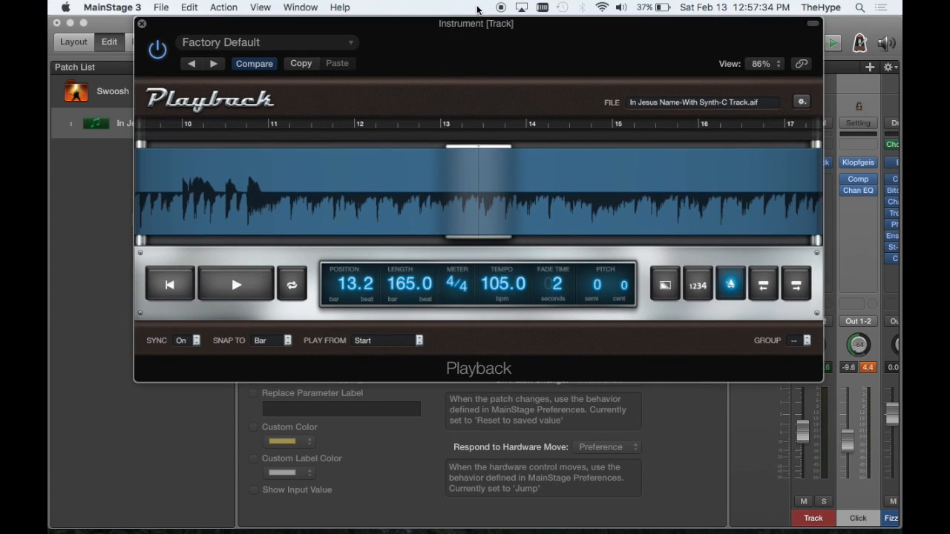